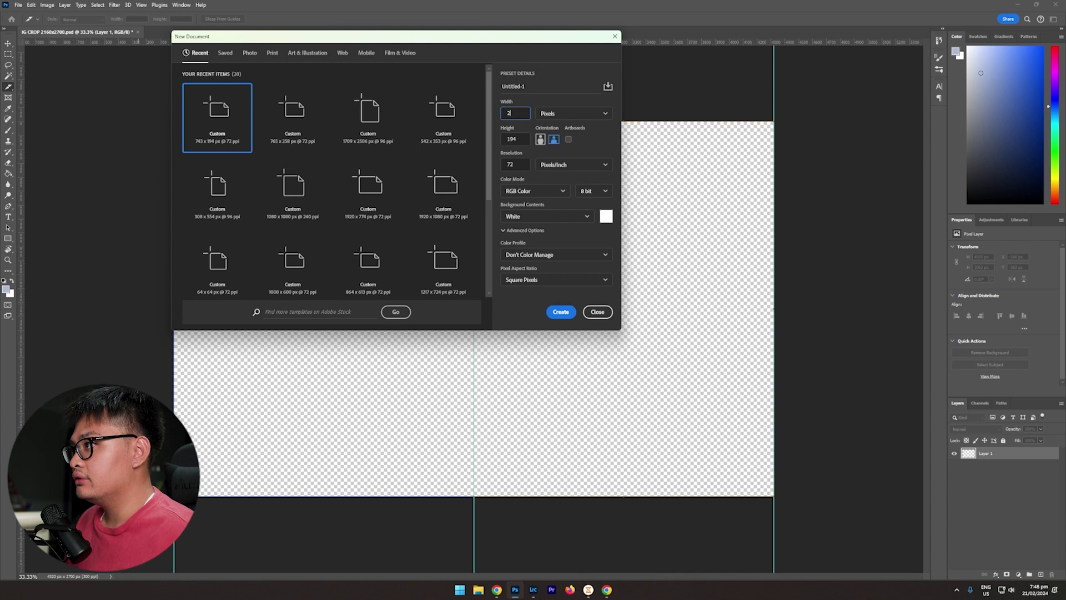
Step: Create a new document 2160 pixels wide and 2700 pixels high
{"action": "type", "text": "160"}
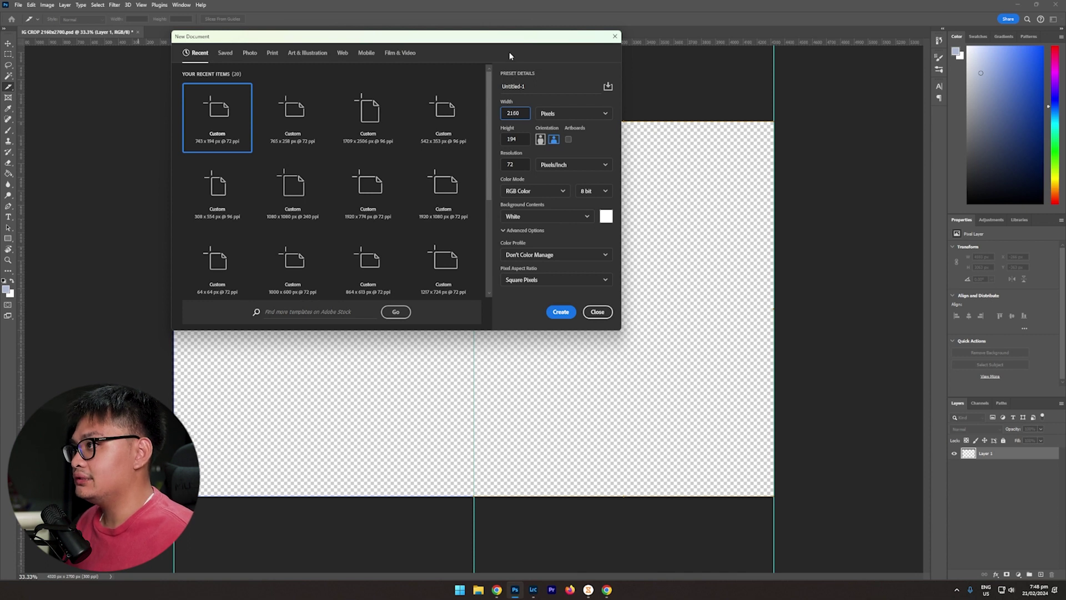
{"action": "left_click", "coordinate": [515, 146]}
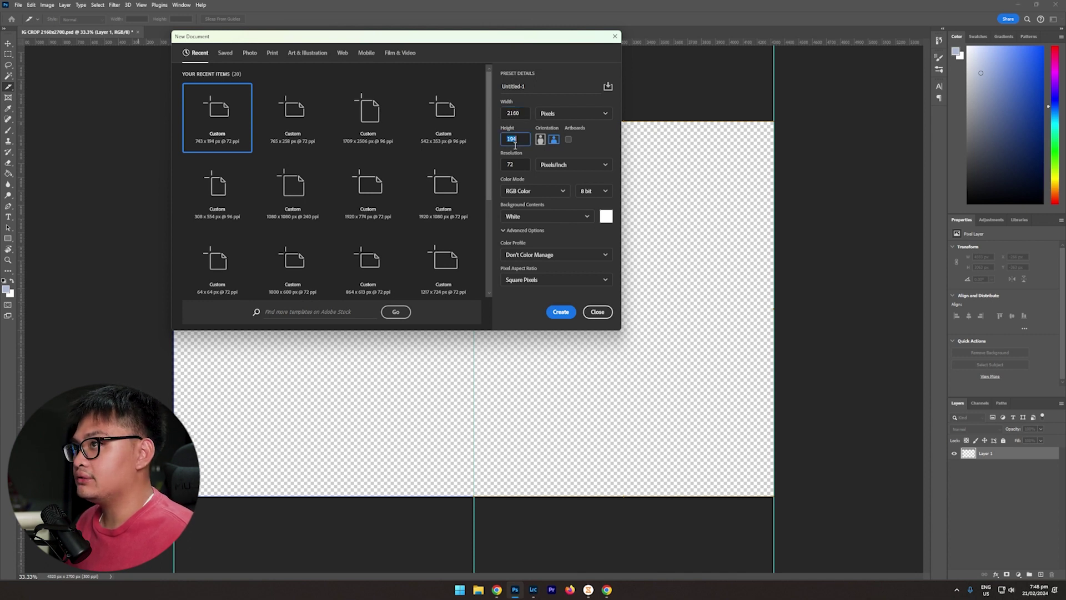
{"action": "type", "text": "2700"}
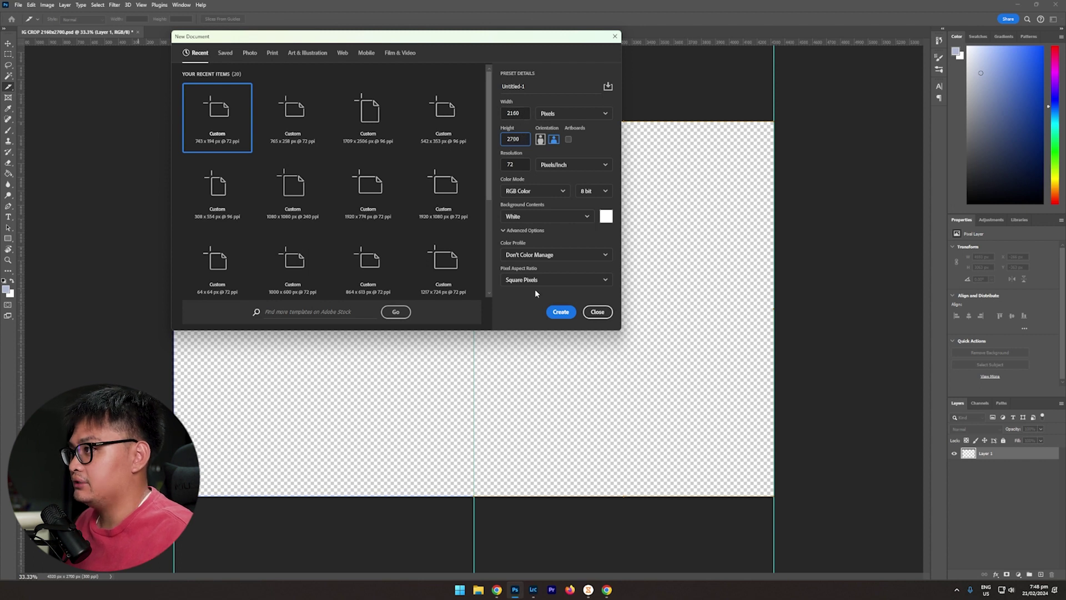
{"action": "left_click", "coordinate": [552, 312]}
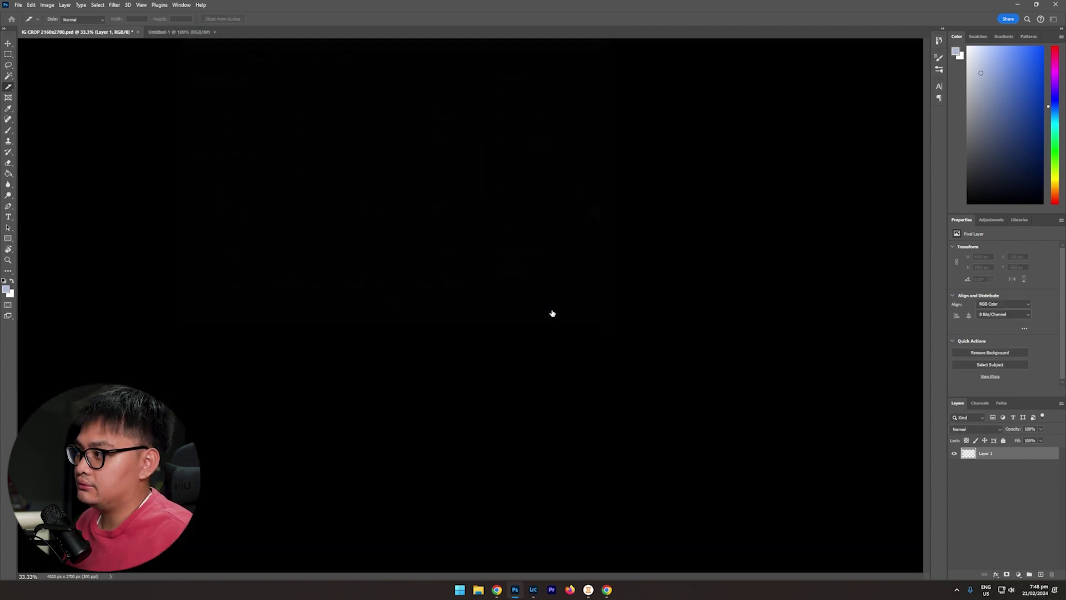
Step: Unlock the background layer and place a new empty layer beneath it
{"action": "left_click", "coordinate": [1050, 456]}
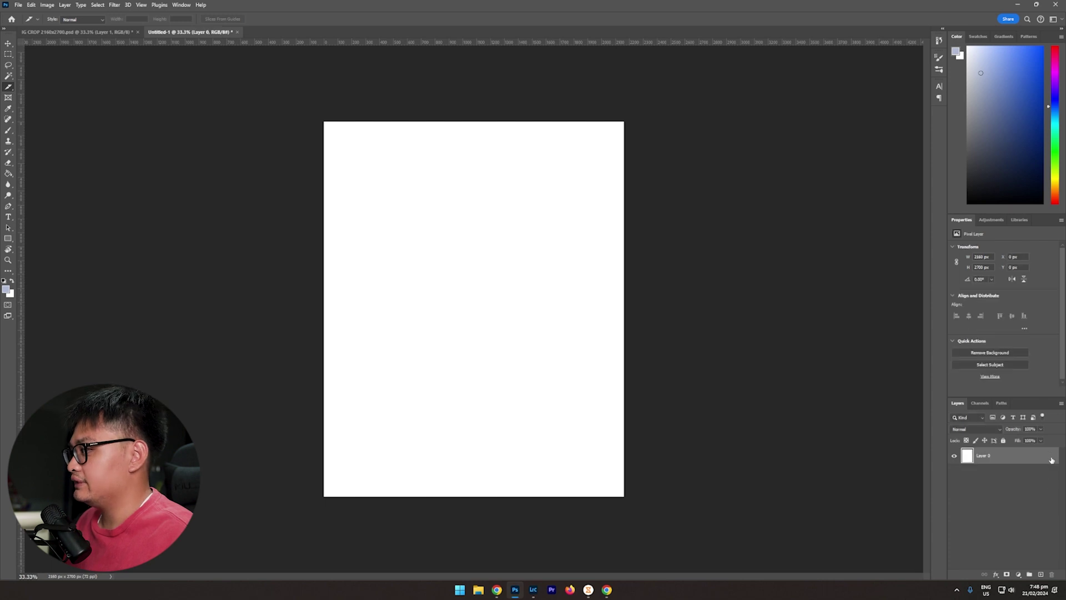
{"action": "left_click", "coordinate": [1040, 575]}
{"action": "left_click_drag", "start_coordinate": [988, 477], "coordinate": [994, 453]}
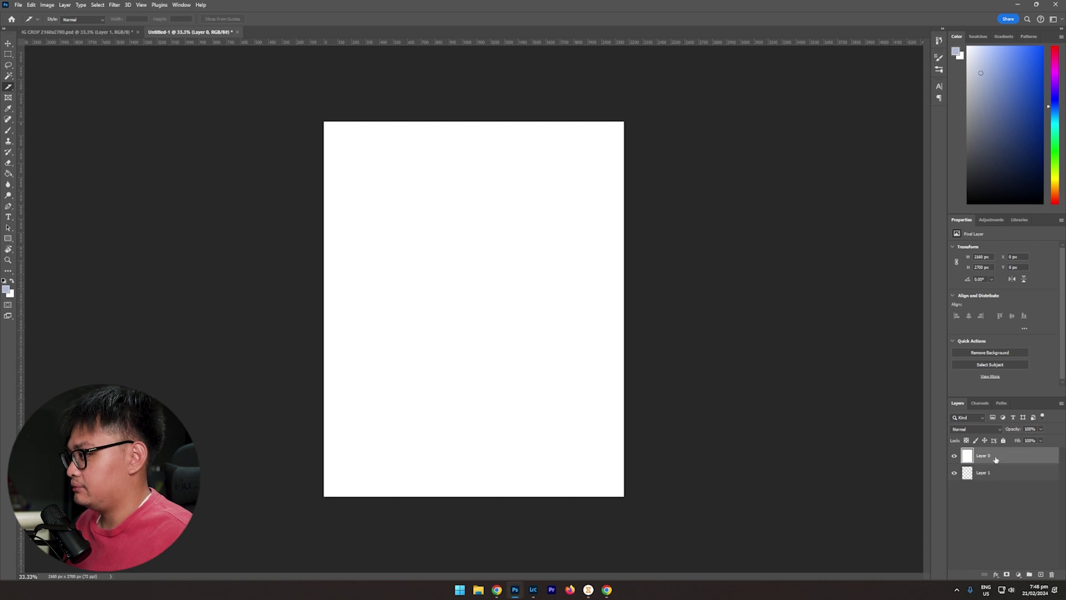
{"action": "double_click", "coordinate": [996, 458]}
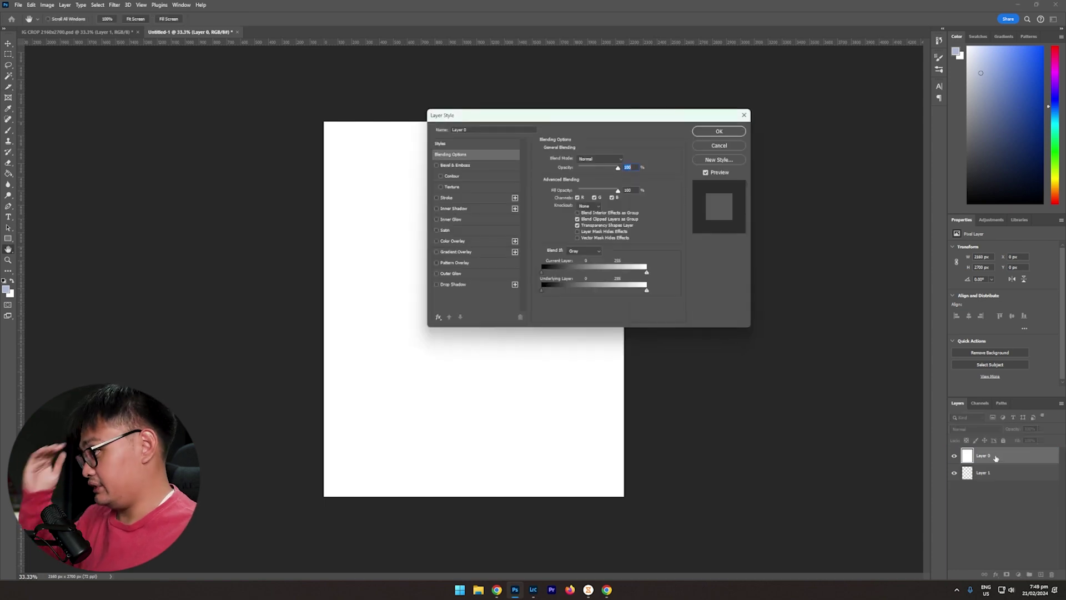
{"action": "key", "text": "Escape"}
{"action": "key", "text": "c"}
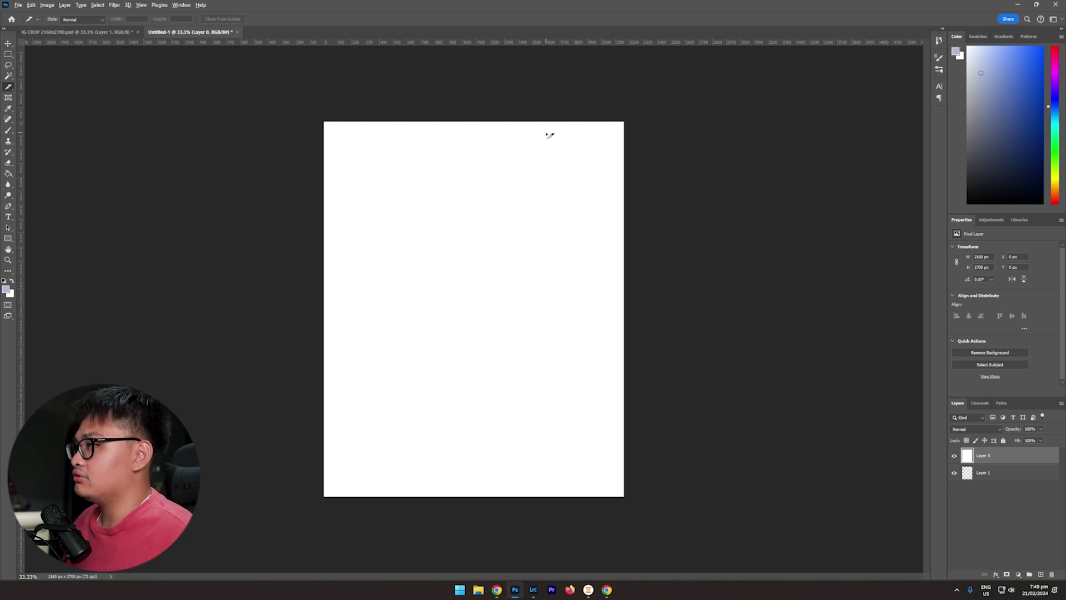
Step: Open Calculator and multiply the 2160 px document width by 2, then return to Photoshop
{"action": "left_click", "coordinate": [460, 590]}
{"action": "type", "text": "ca"}
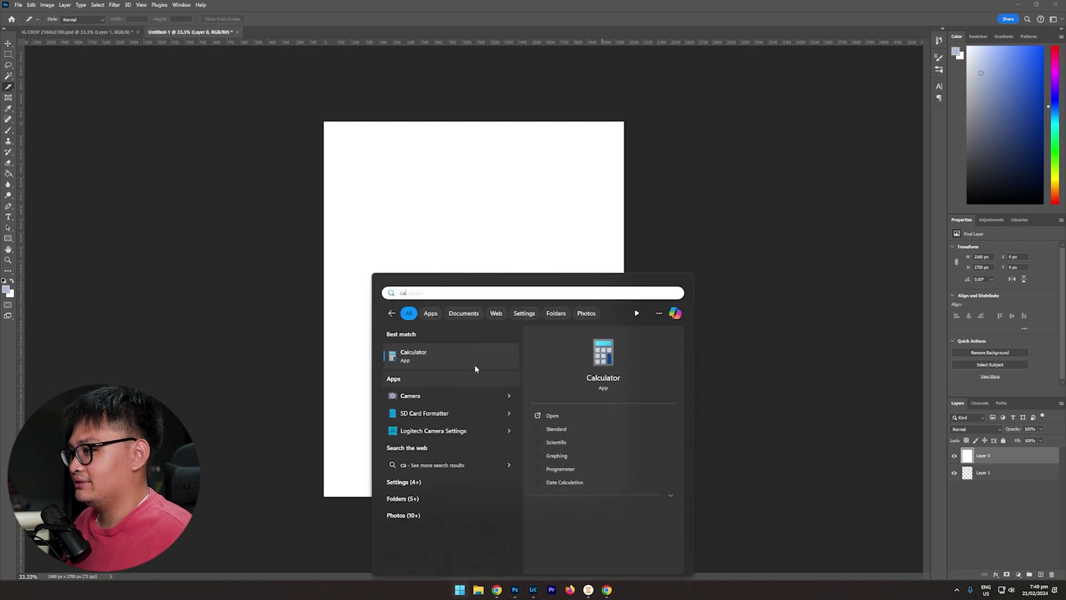
{"action": "left_click", "coordinate": [461, 353]}
{"action": "type", "text": "216"}
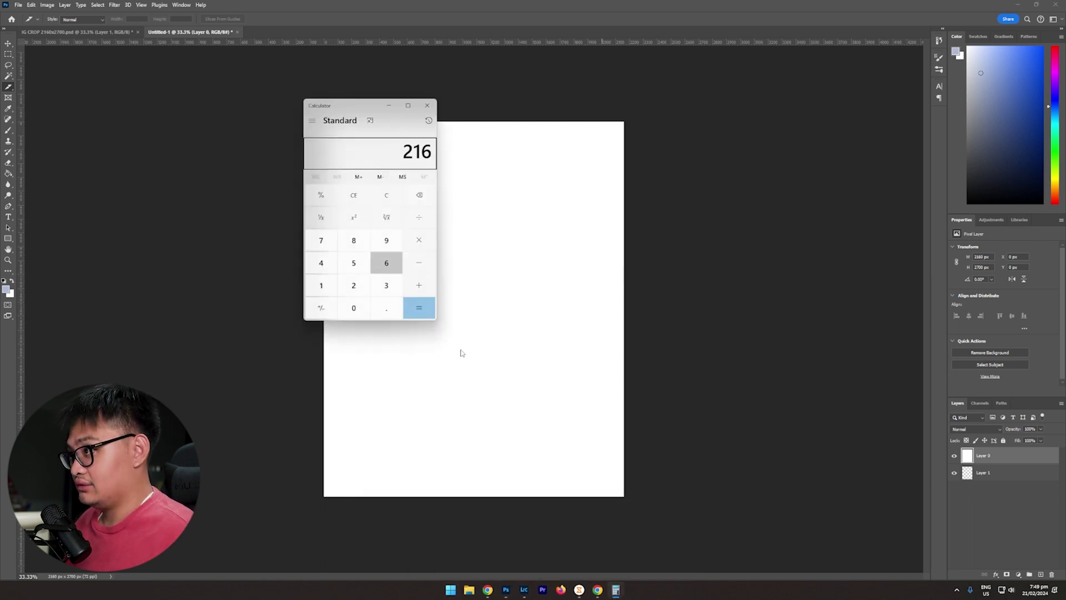
{"action": "type", "text": "0*2"}
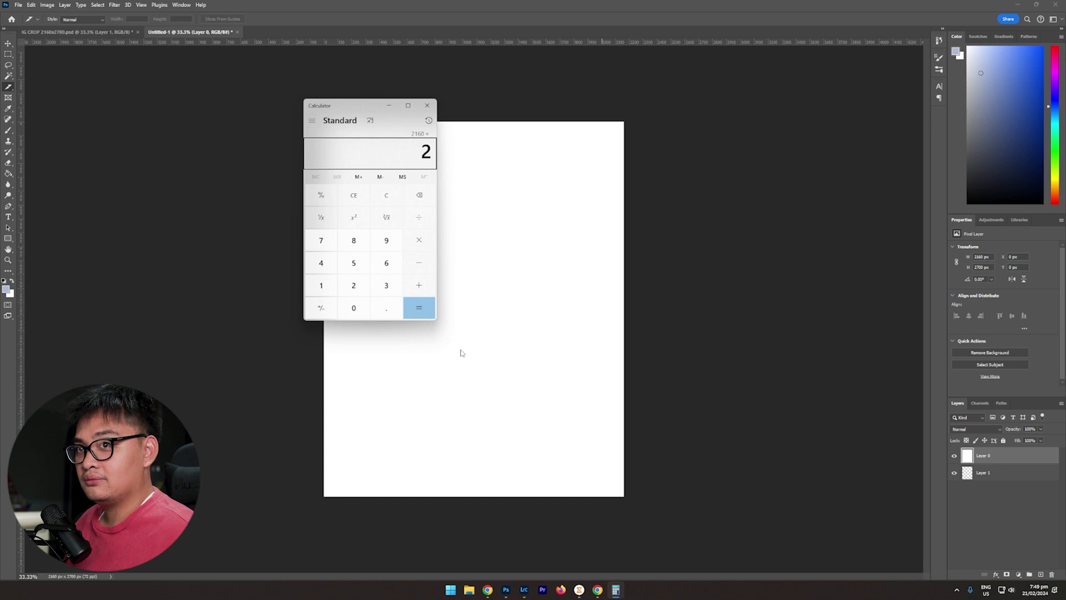
{"action": "key", "text": "Return"}
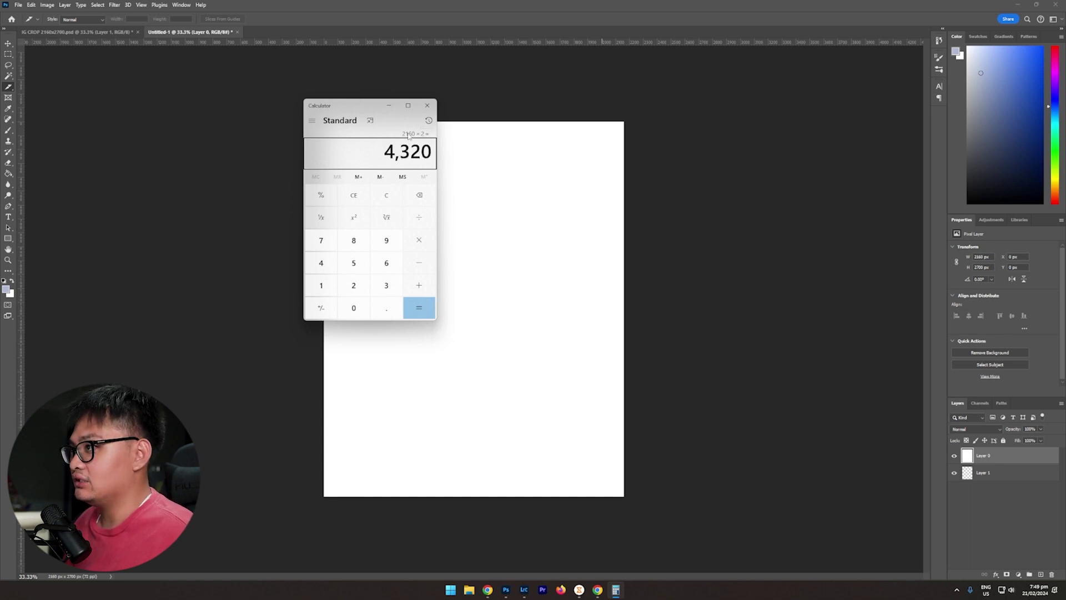
{"action": "left_click", "coordinate": [389, 105]}
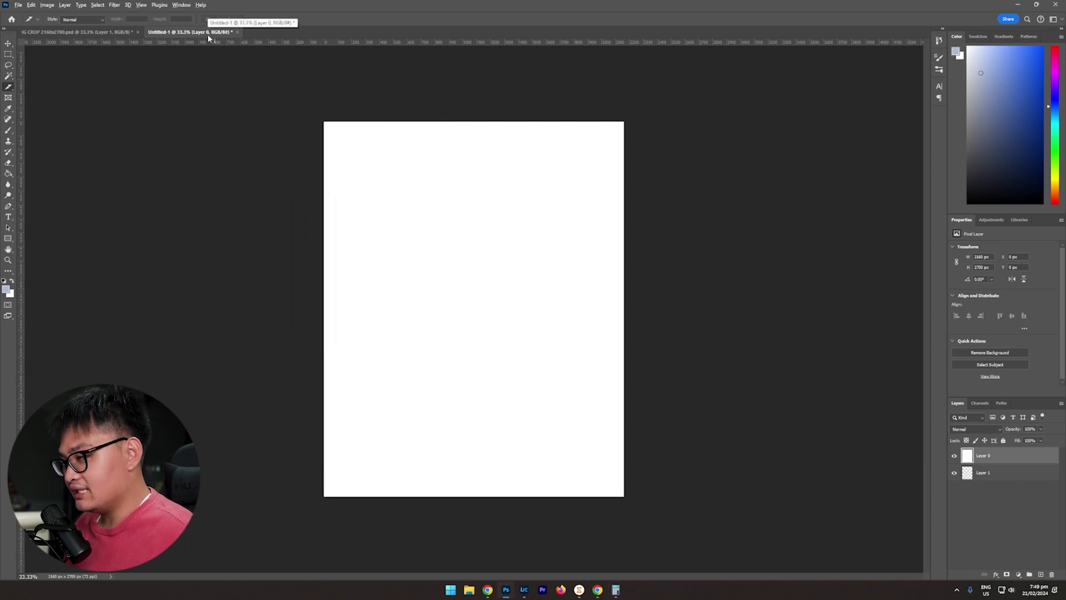
Step: Set the canvas width to 4320 pixels, keeping the centre anchor
{"action": "key", "text": "ctrl+alt+c"}
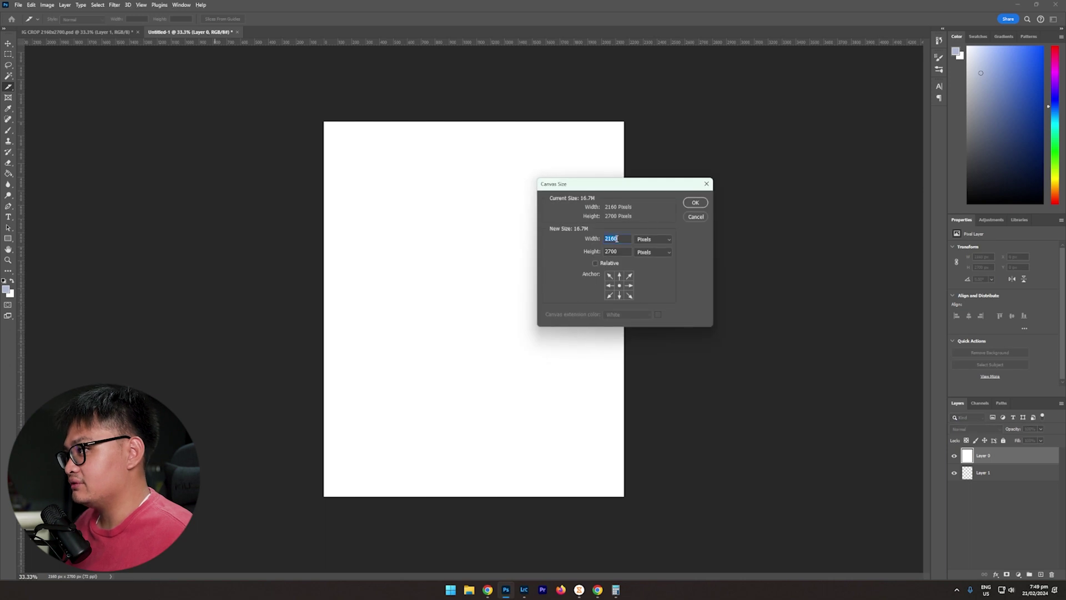
{"action": "double_click", "coordinate": [619, 239]}
{"action": "type", "text": "4320"}
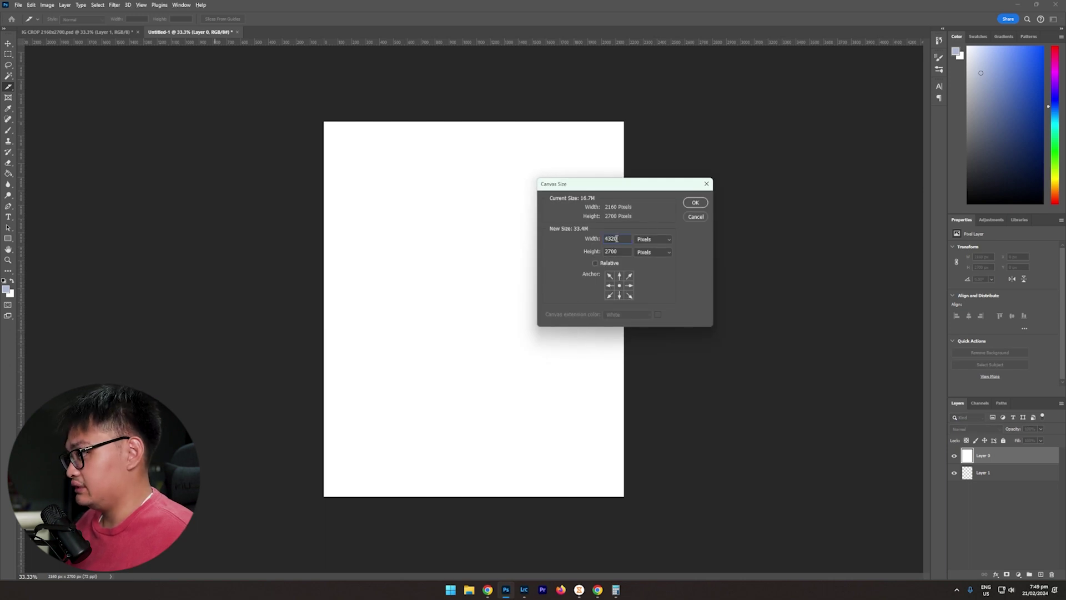
{"action": "left_click", "coordinate": [694, 203]}
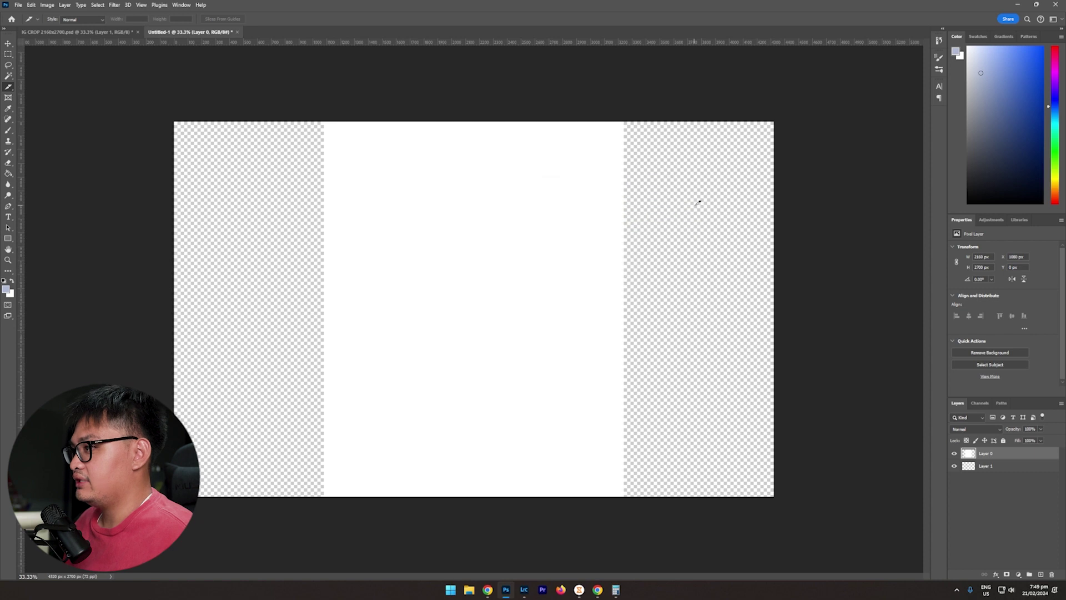
Step: Delete the white layer so that only the empty layer is left in the document
{"action": "key", "text": "v"}
{"action": "mouse_move", "coordinate": [422, 205]}
{"action": "left_mouse_down"}
{"action": "mouse_move", "coordinate": [437, 210]}
{"action": "mouse_move", "coordinate": [428, 221]}
{"action": "left_mouse_up"}
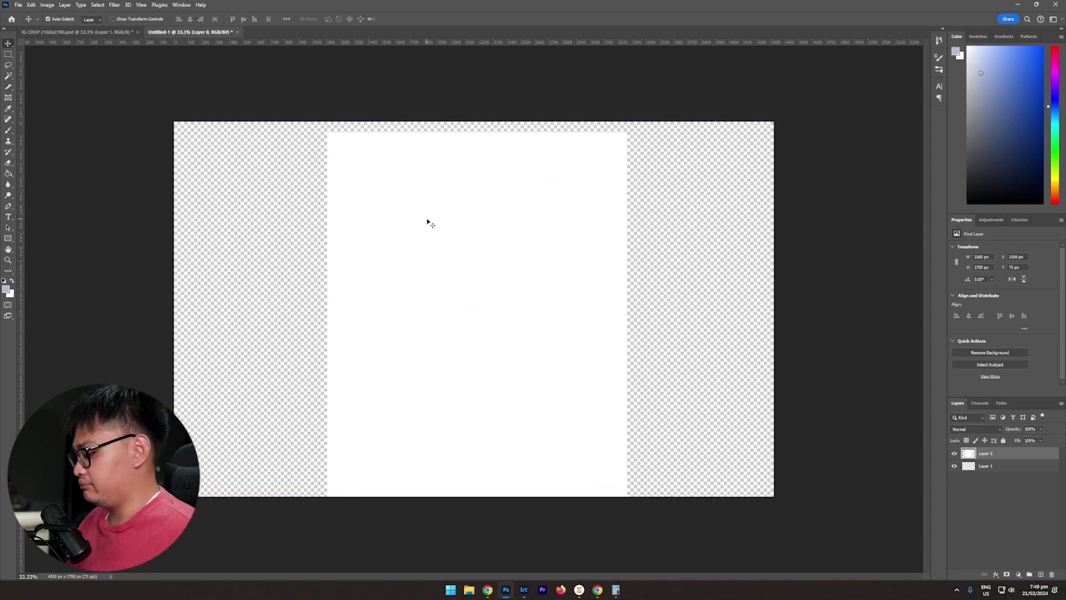
{"action": "key", "text": "Delete"}
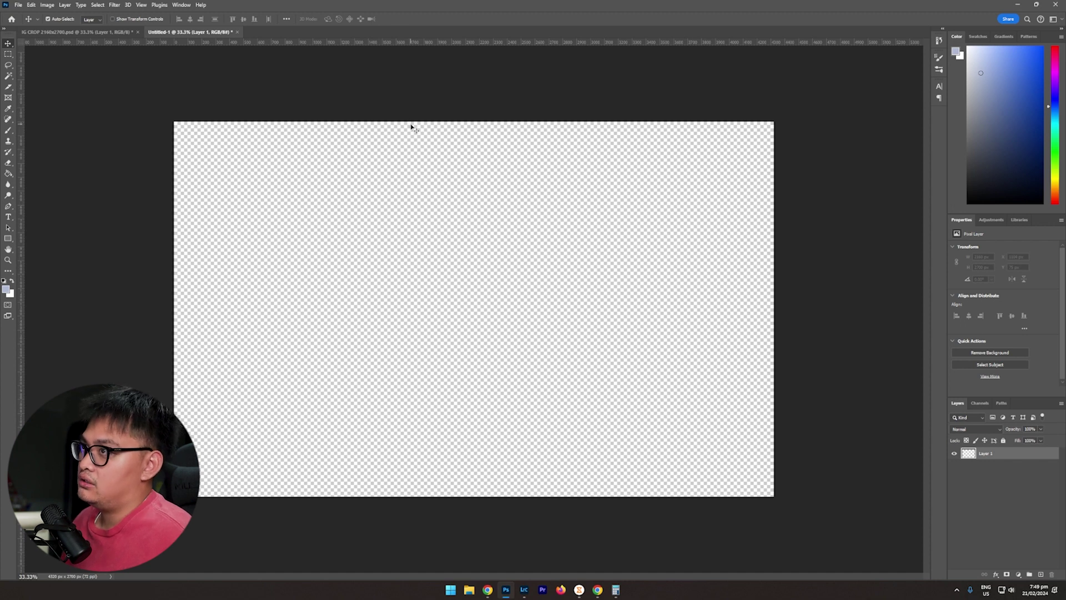
Step: Divide the whole canvas vertically into 2 evenly spaced slices with the Slice tool
{"action": "left_click", "coordinate": [10, 88]}
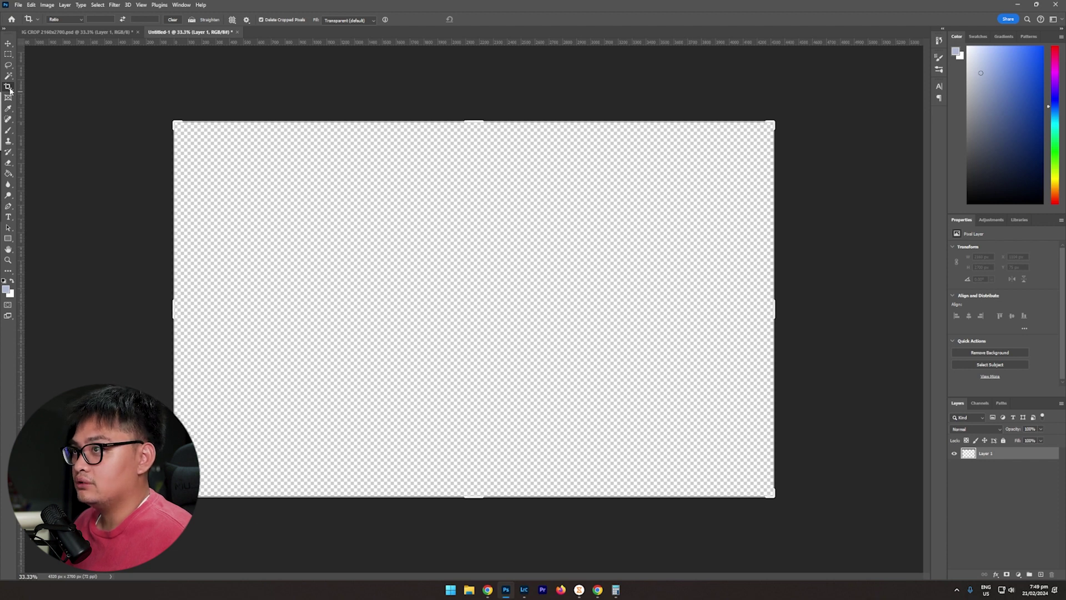
{"action": "left_click", "coordinate": [10, 87]}
{"action": "left_click", "coordinate": [34, 103]}
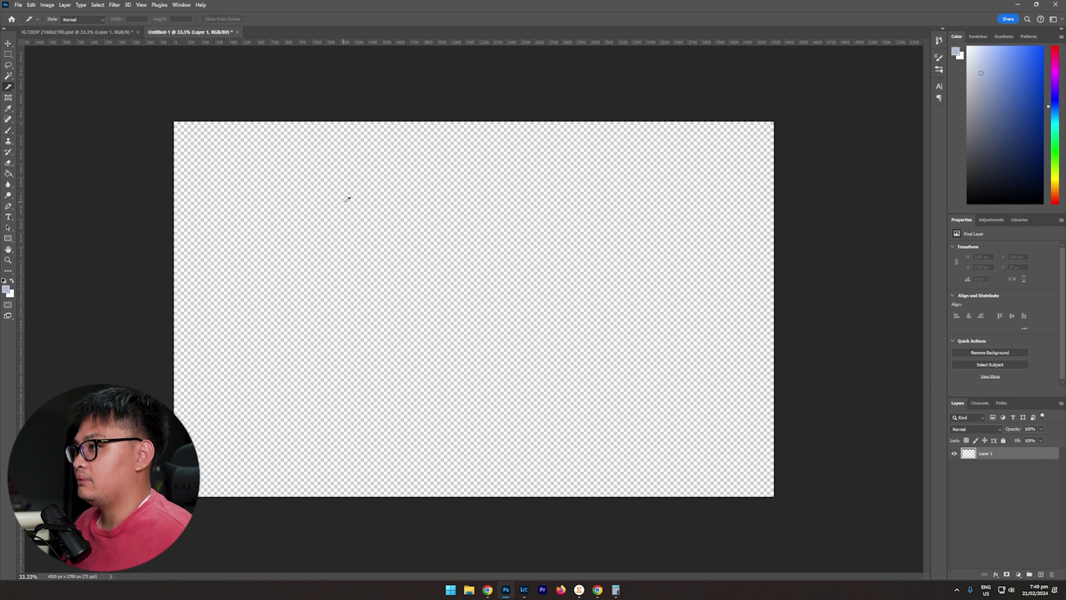
{"action": "right_click", "coordinate": [388, 208]}
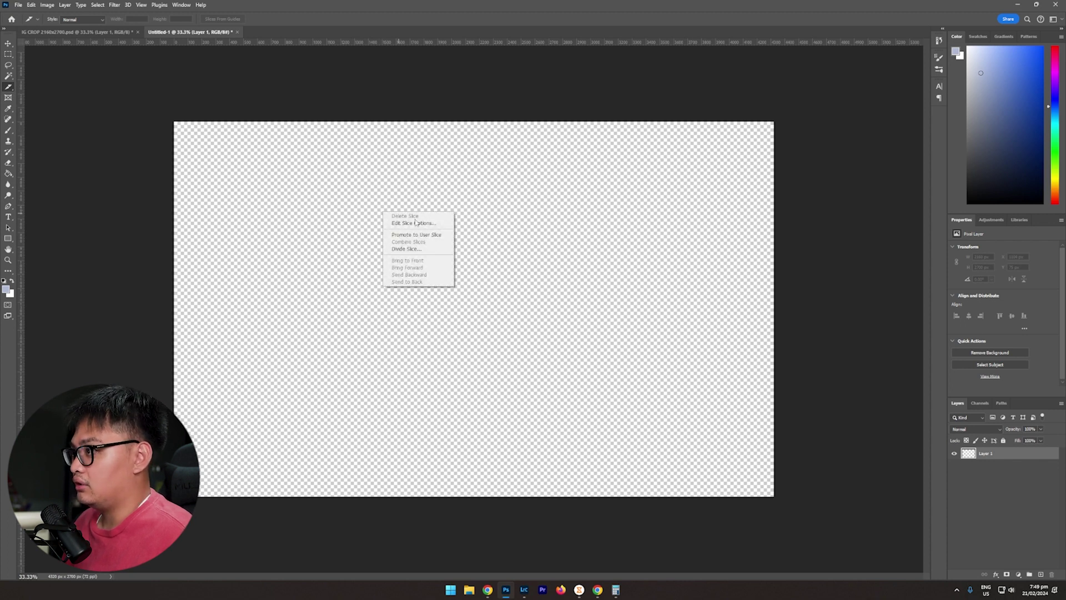
{"action": "left_click", "coordinate": [420, 248]}
{"action": "left_click", "coordinate": [495, 255]}
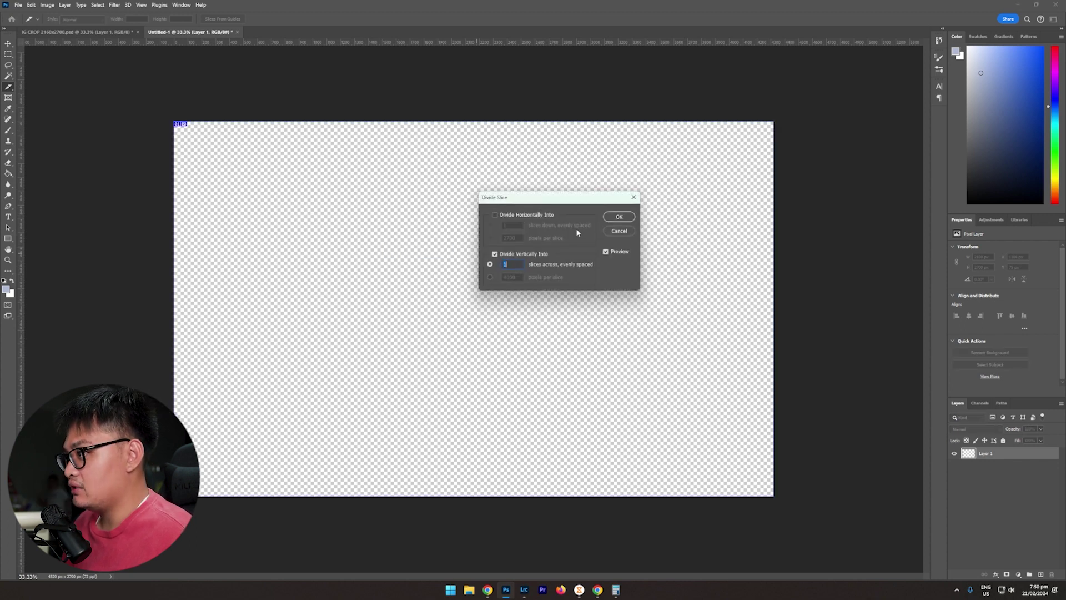
{"action": "left_click", "coordinate": [615, 216]}
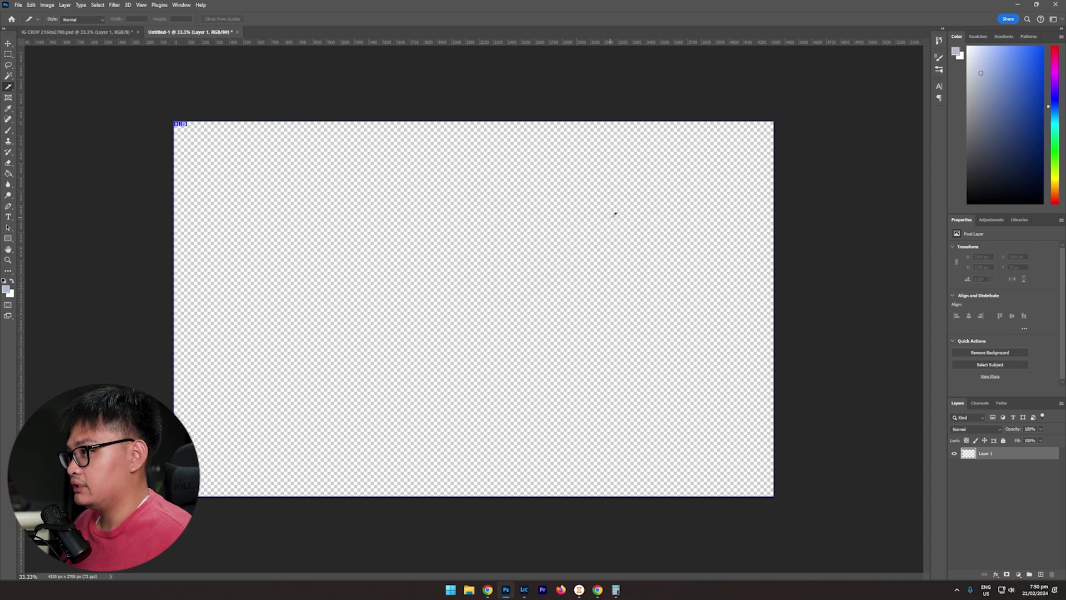
{"action": "right_click", "coordinate": [336, 164]}
{"action": "left_click", "coordinate": [367, 205]}
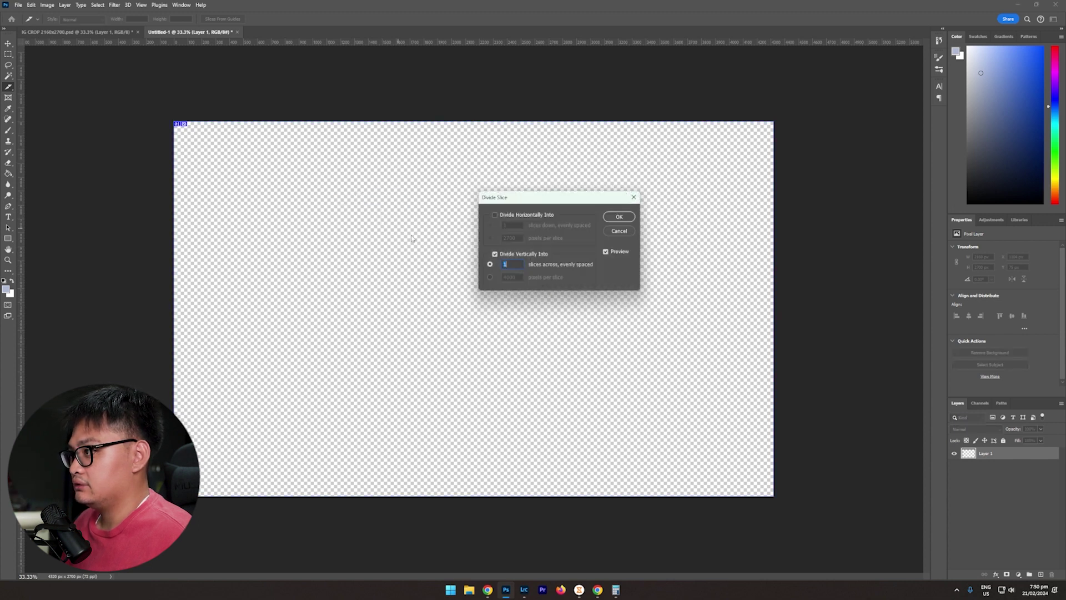
{"action": "type", "text": "2"}
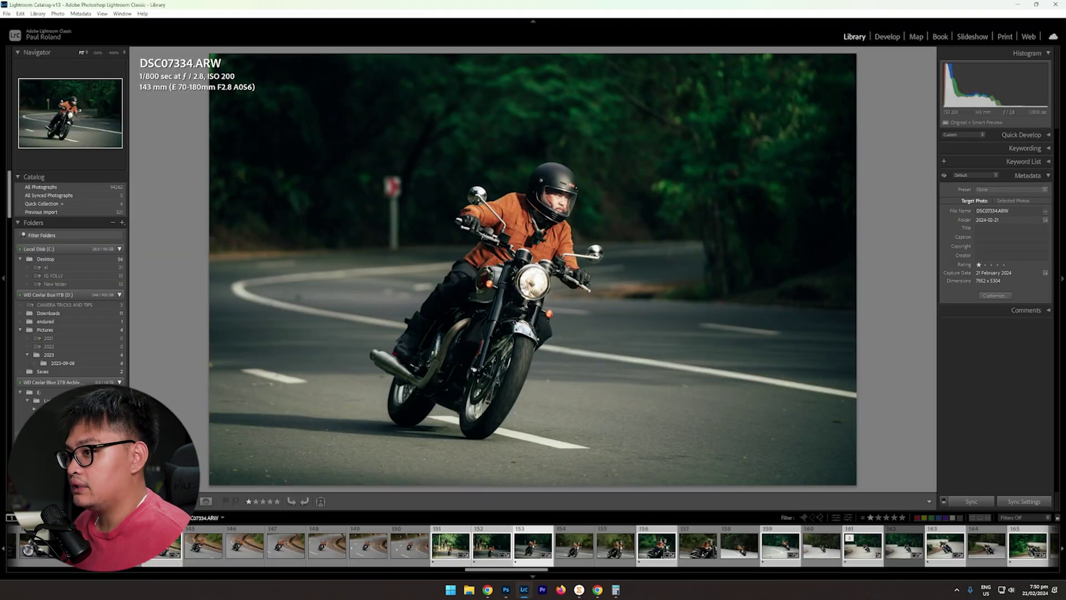
Step: Switch to Lightroom Classic and browse the late-2023 dated folders for a suitable photo, including 2023-11-23 and 2023-12-09
{"action": "scroll", "coordinate": [70, 277], "scroll_direction": "down", "scroll_amount": 10}
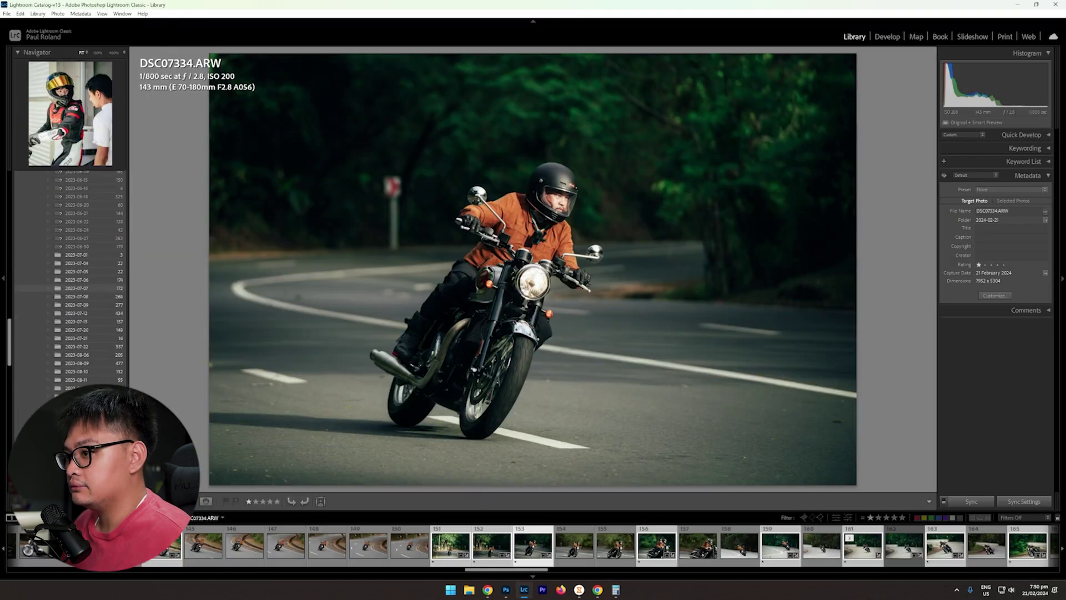
{"action": "left_click", "coordinate": [77, 472]}
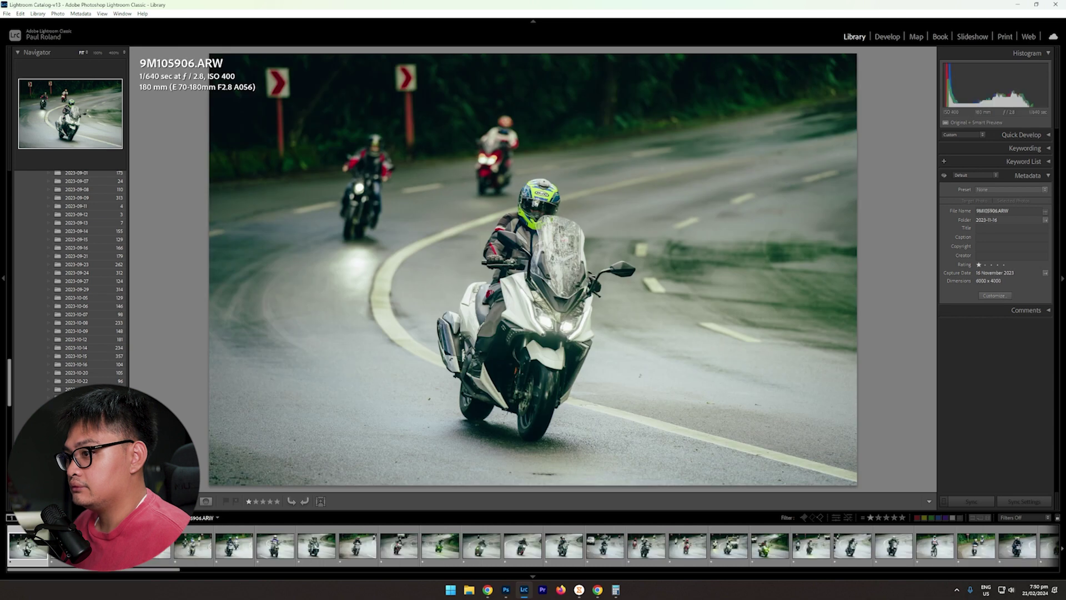
{"action": "left_click", "coordinate": [77, 481]}
{"action": "scroll", "coordinate": [69, 278], "scroll_direction": "down", "scroll_amount": 4}
{"action": "left_click", "coordinate": [76, 373]}
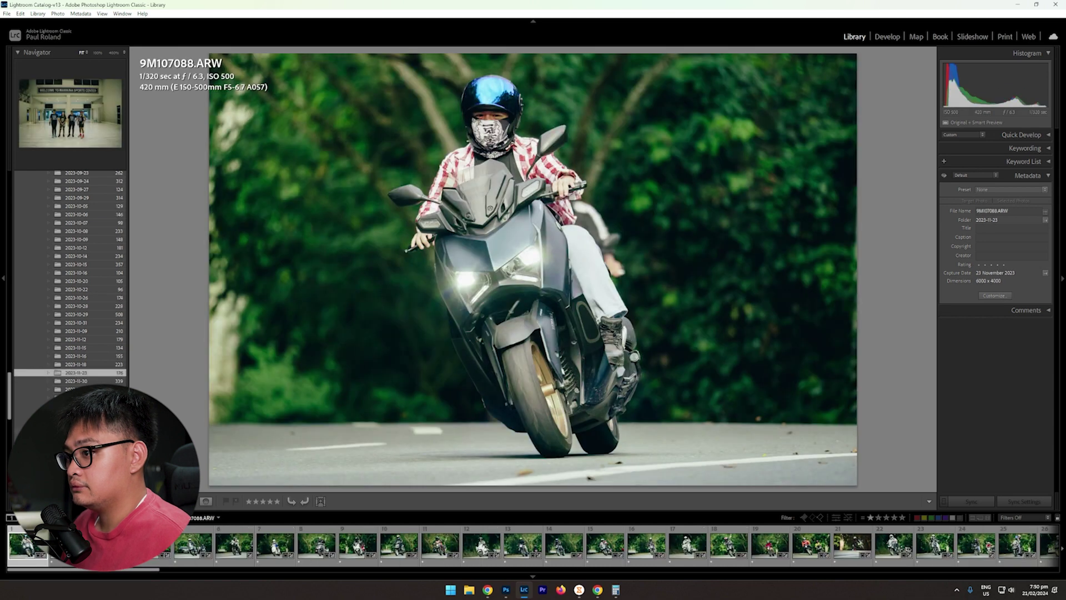
{"action": "left_click", "coordinate": [76, 423]}
{"action": "scroll", "coordinate": [77, 423], "scroll_direction": "down", "scroll_amount": 5}
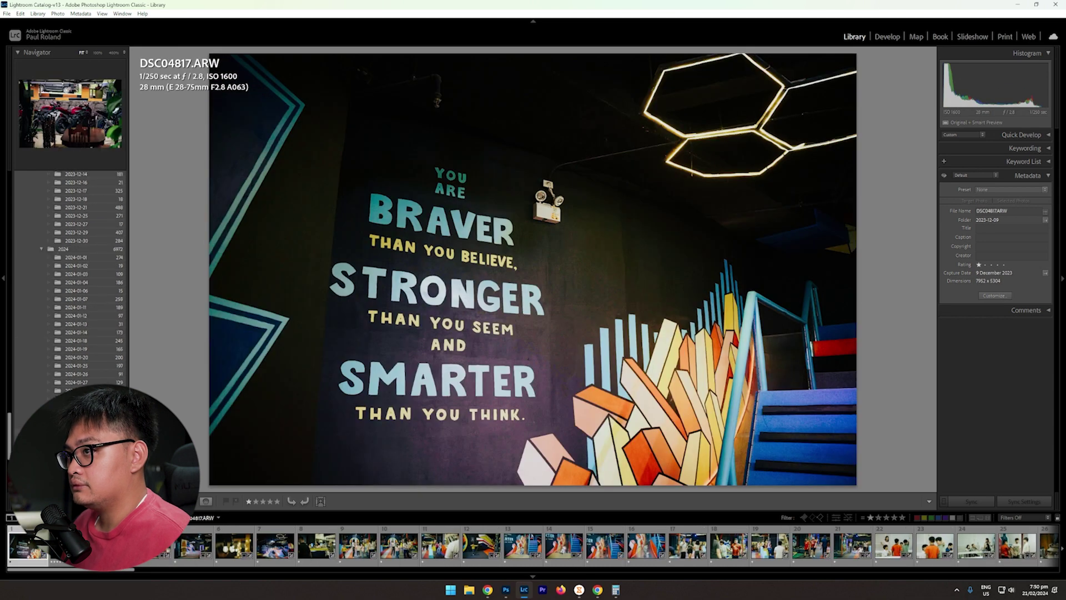
Step: Look through the photos in the 2024-02-03 folder for one that suits the carousel
{"action": "left_click", "coordinate": [77, 415]}
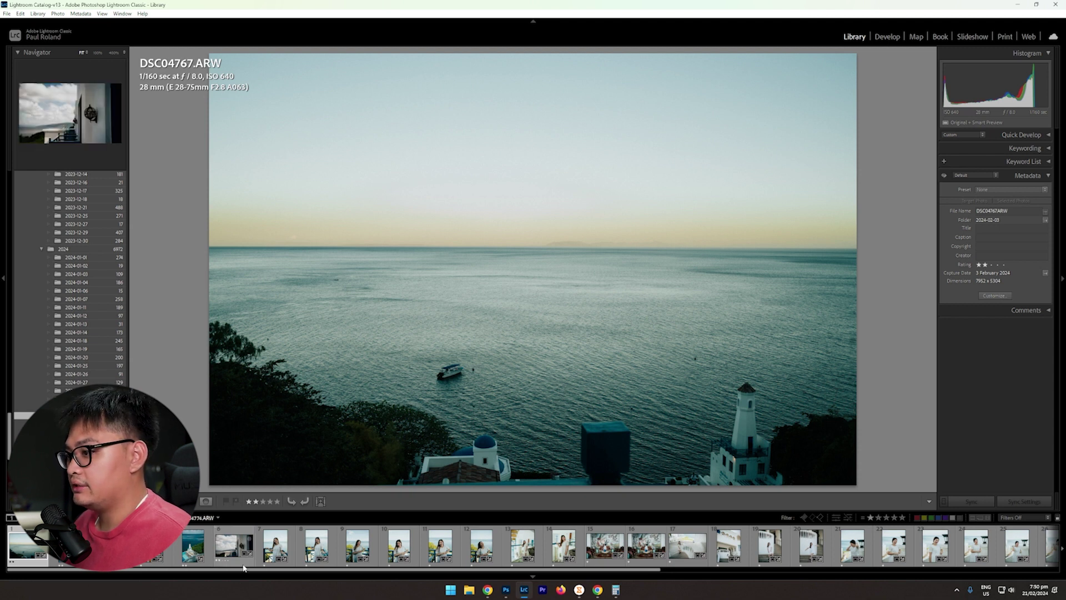
{"action": "scroll", "coordinate": [243, 568], "scroll_direction": "down", "scroll_amount": 5}
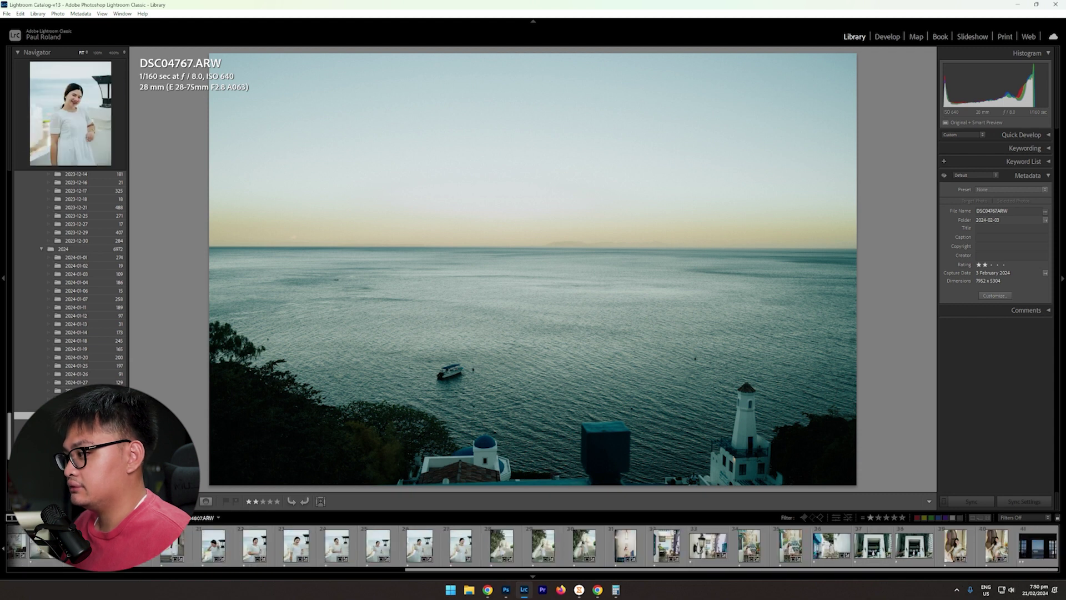
{"action": "scroll", "coordinate": [197, 570], "scroll_direction": "up", "scroll_amount": 5}
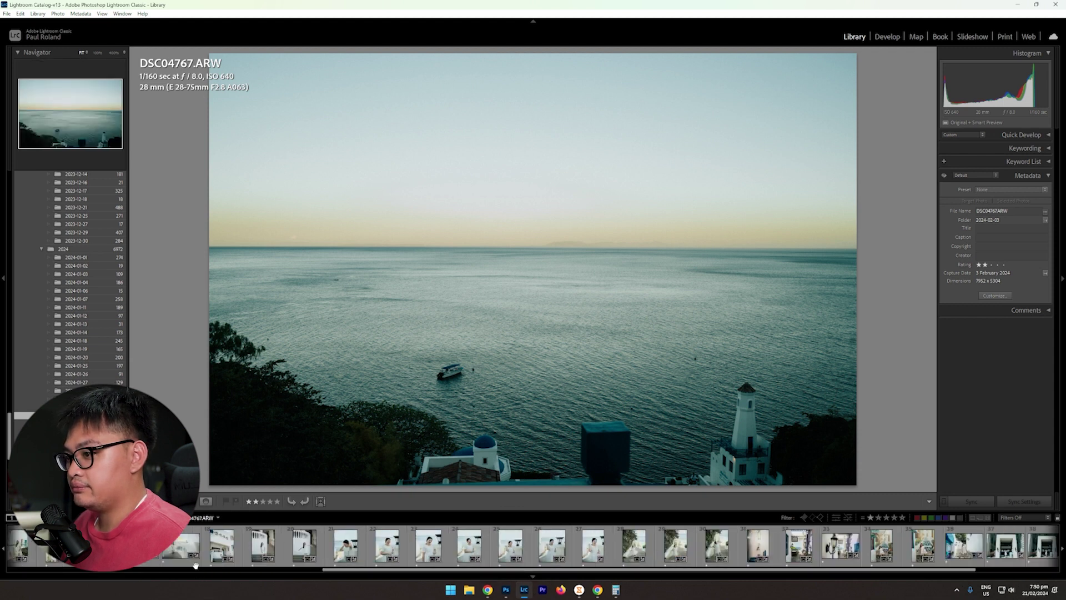
{"action": "scroll", "coordinate": [195, 565], "scroll_direction": "up", "scroll_amount": 2}
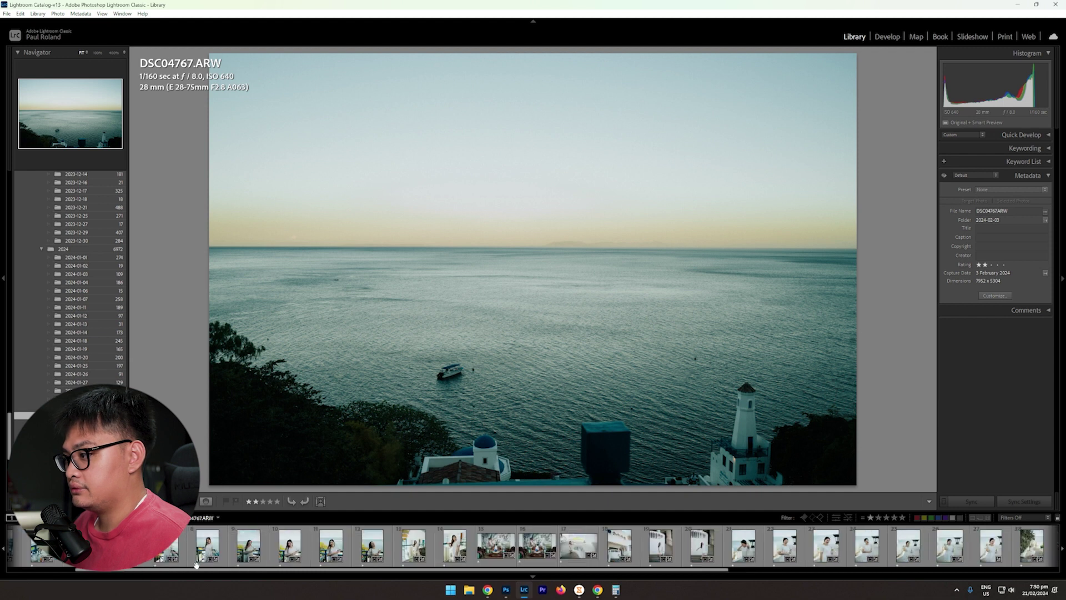
{"action": "scroll", "coordinate": [196, 565], "scroll_direction": "down", "scroll_amount": 3}
{"action": "scroll", "coordinate": [196, 565], "scroll_direction": "down", "scroll_amount": 7}
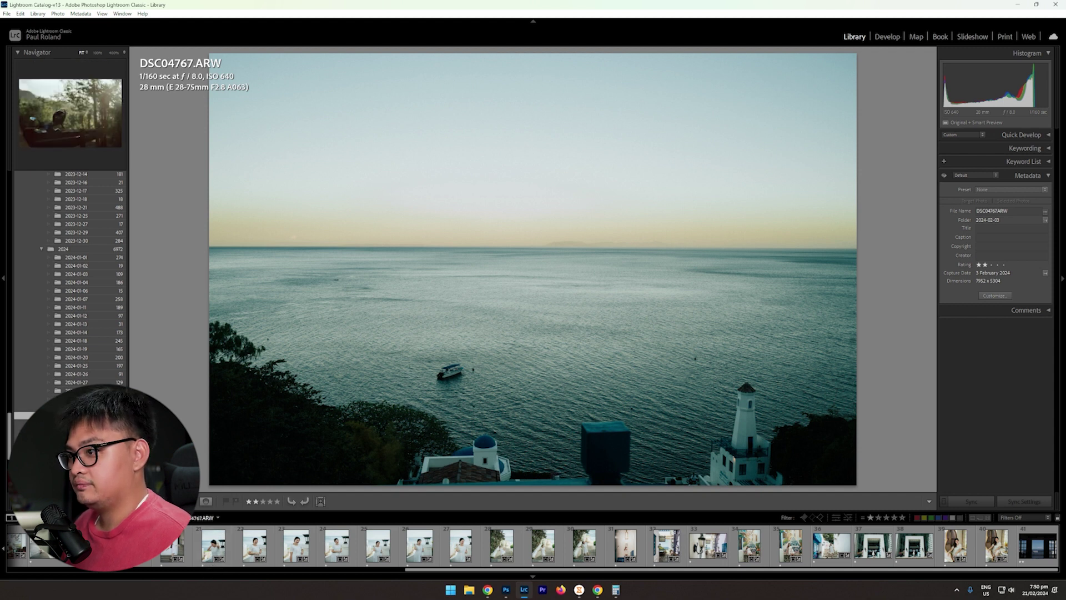
Step: Browse the 2024-02-15 folder in grid view and open the motorcycle photo 9M100175.ARW in the large single-photo view
{"action": "left_click", "coordinate": [76, 441]}
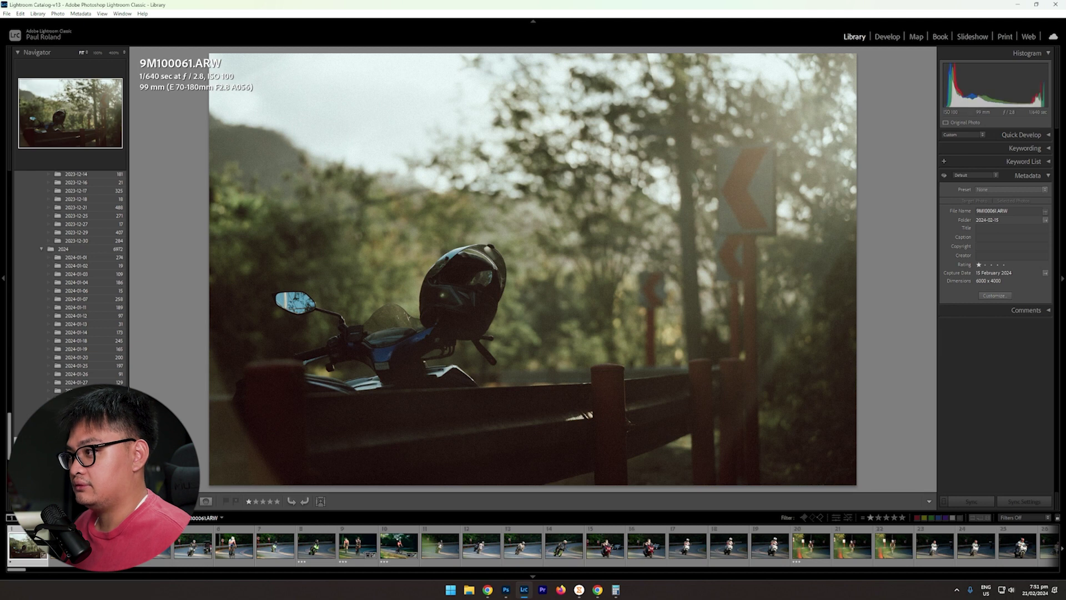
{"action": "key", "text": "g"}
{"action": "scroll", "coordinate": [207, 424], "scroll_direction": "down", "scroll_amount": 8}
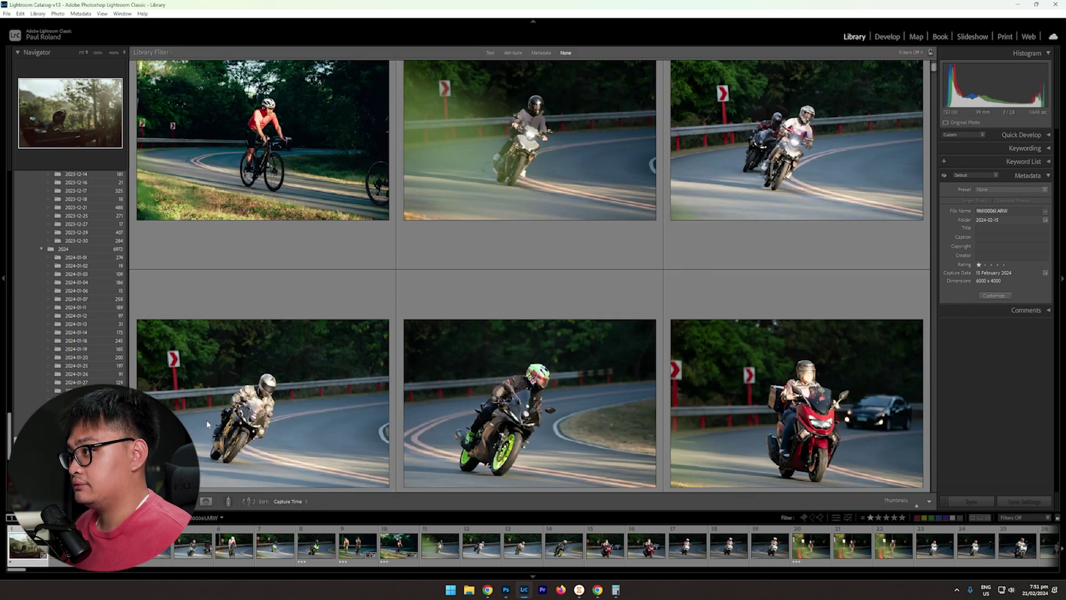
{"action": "scroll", "coordinate": [207, 424], "scroll_direction": "down", "scroll_amount": 6}
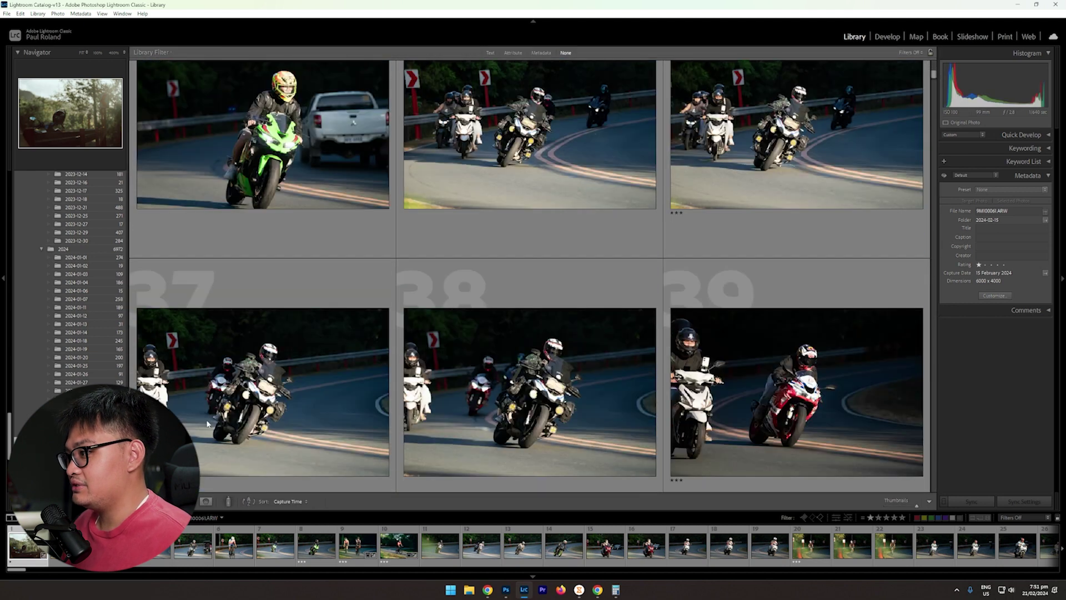
{"action": "scroll", "coordinate": [207, 423], "scroll_direction": "down", "scroll_amount": 8}
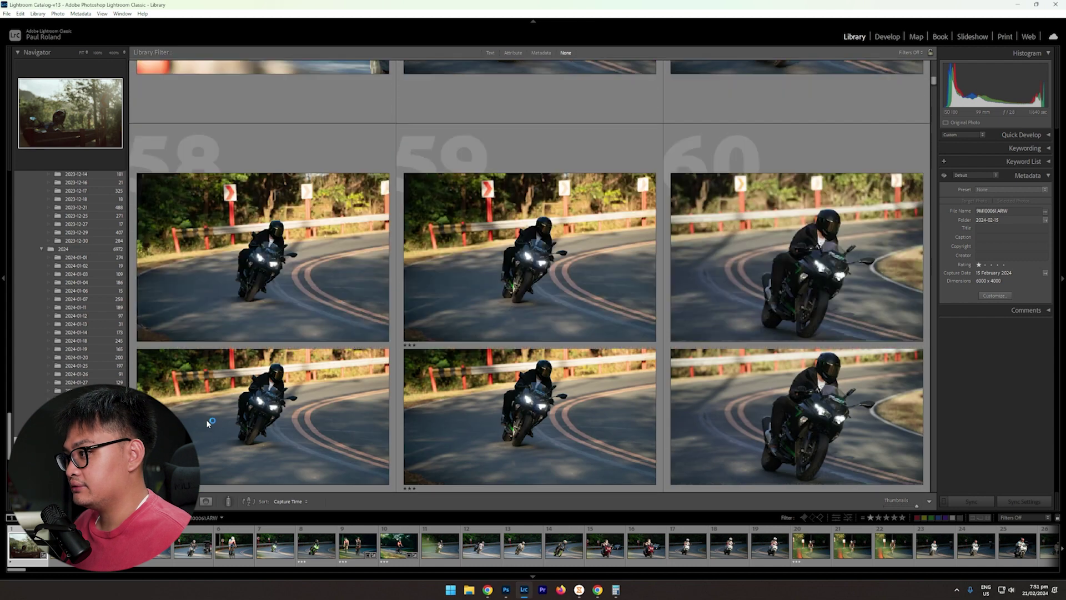
{"action": "scroll", "coordinate": [207, 423], "scroll_direction": "down", "scroll_amount": 9}
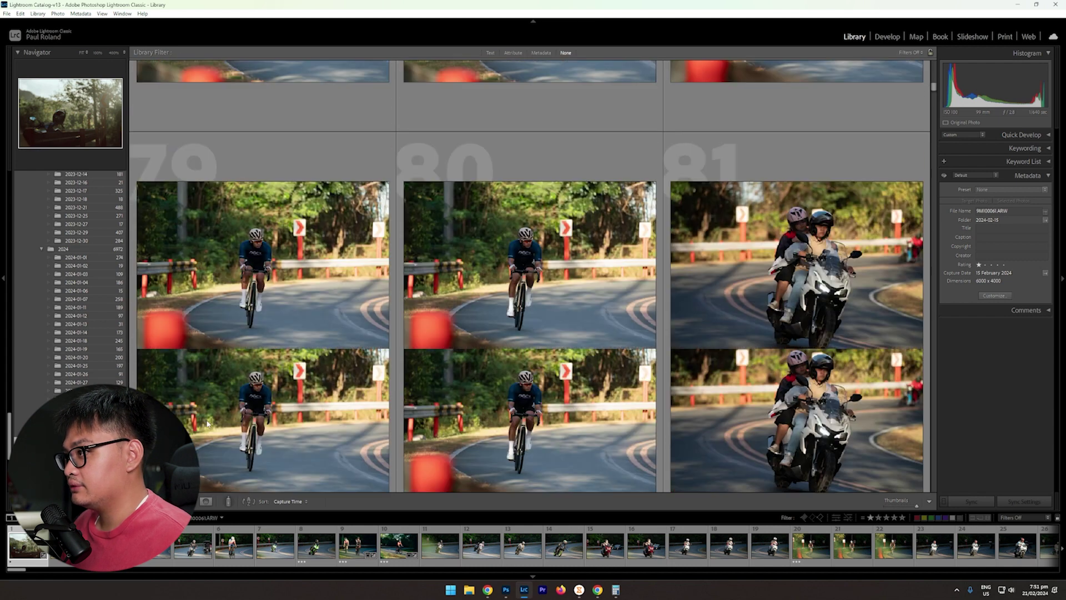
{"action": "scroll", "coordinate": [207, 424], "scroll_direction": "down", "scroll_amount": 9}
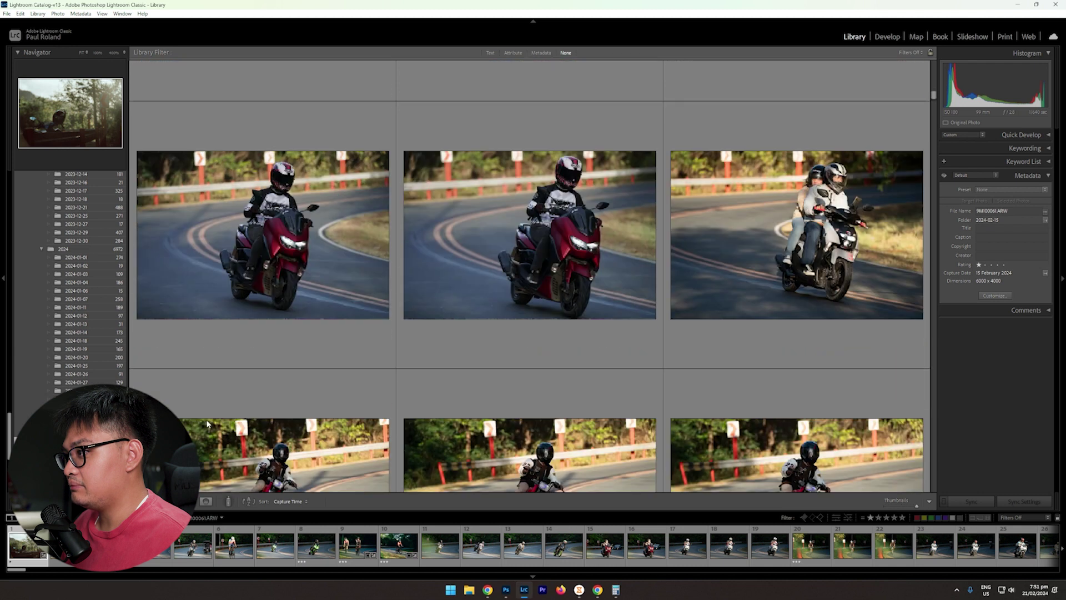
{"action": "scroll", "coordinate": [207, 424], "scroll_direction": "down", "scroll_amount": 3}
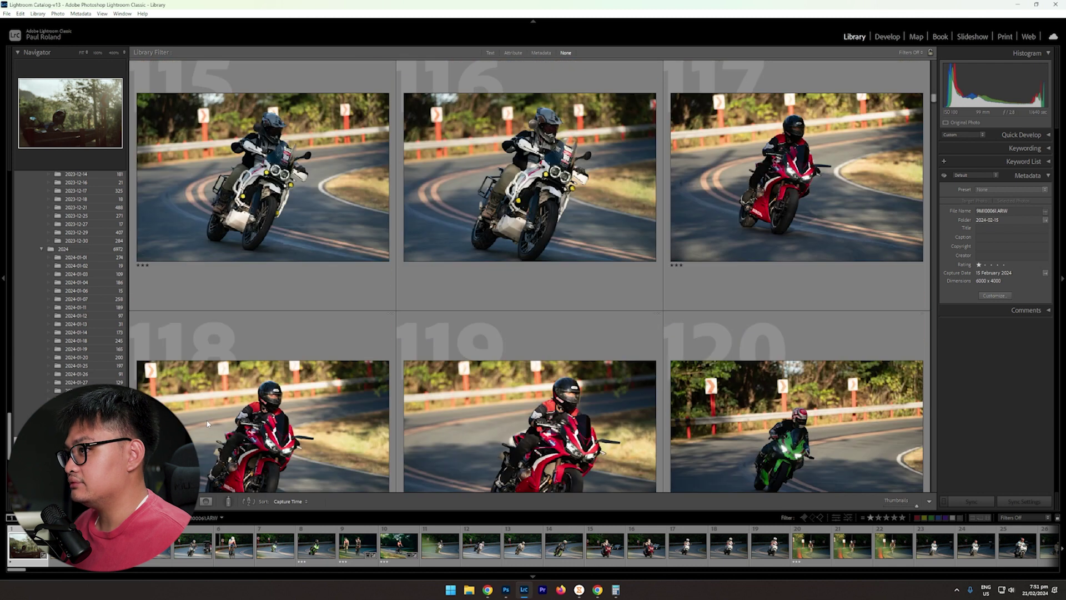
{"action": "double_click", "coordinate": [263, 178]}
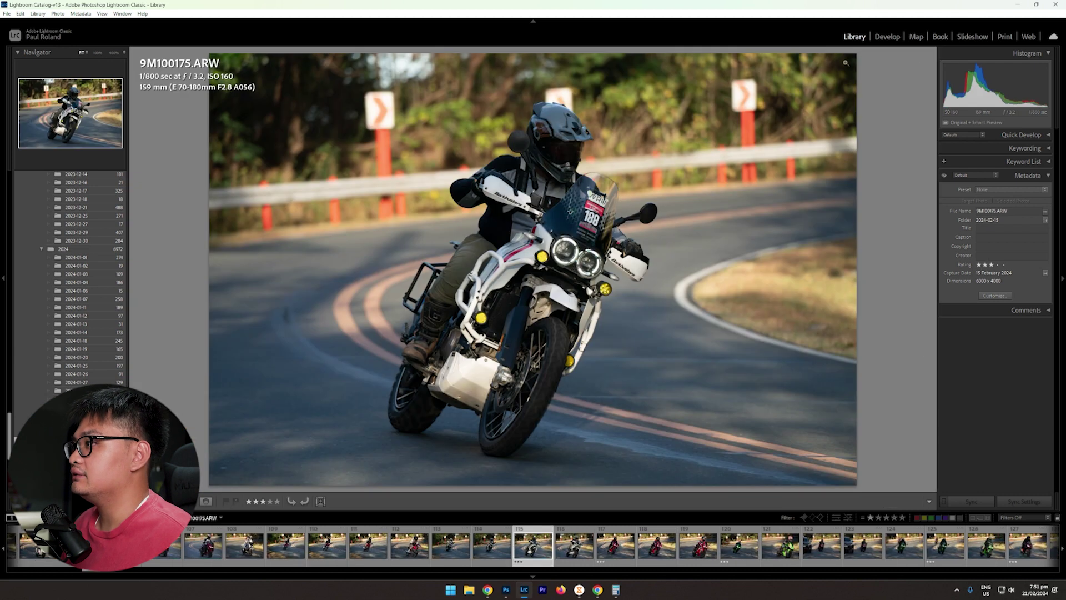
Step: Bring 9M100175.ARW from Lightroom's Develop module into Photoshop as its own document and unlock its Background layer
{"action": "left_click", "coordinate": [887, 36]}
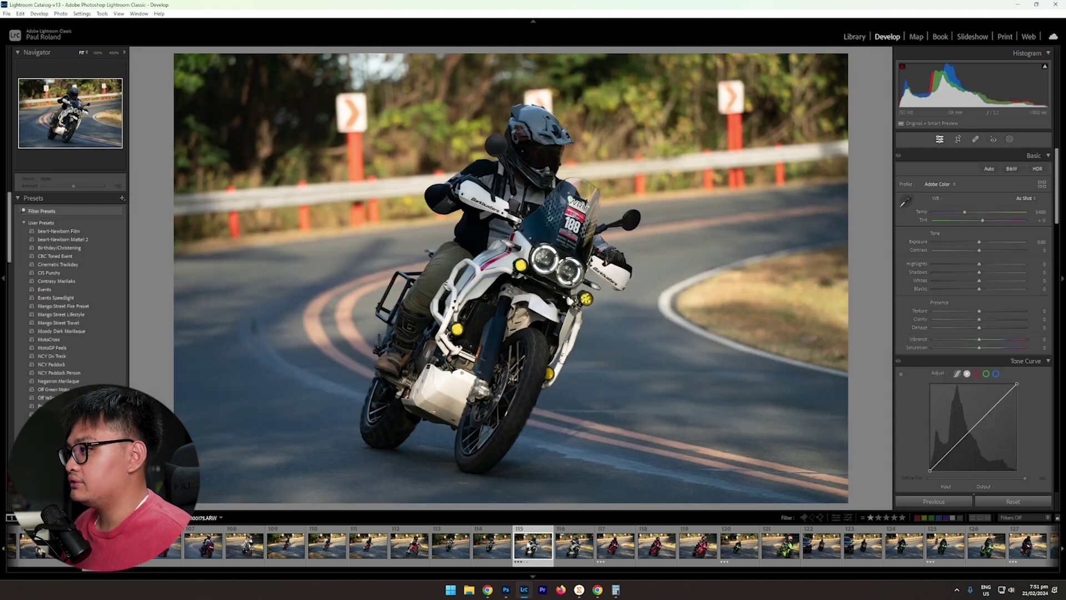
{"action": "right_click", "coordinate": [528, 547]}
{"action": "mouse_move", "coordinate": [555, 496]}
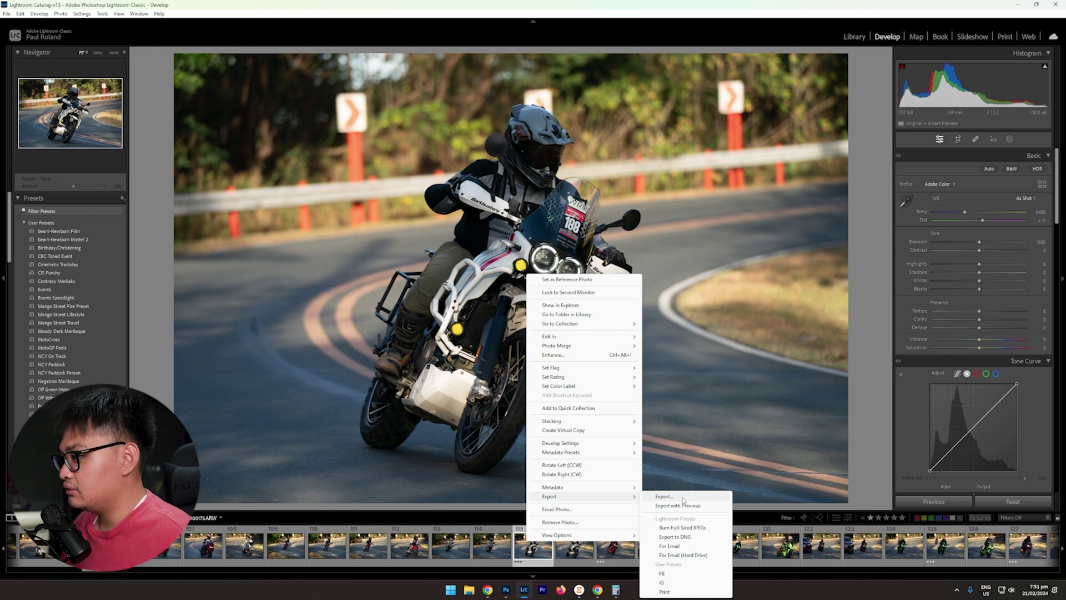
{"action": "left_click", "coordinate": [683, 500]}
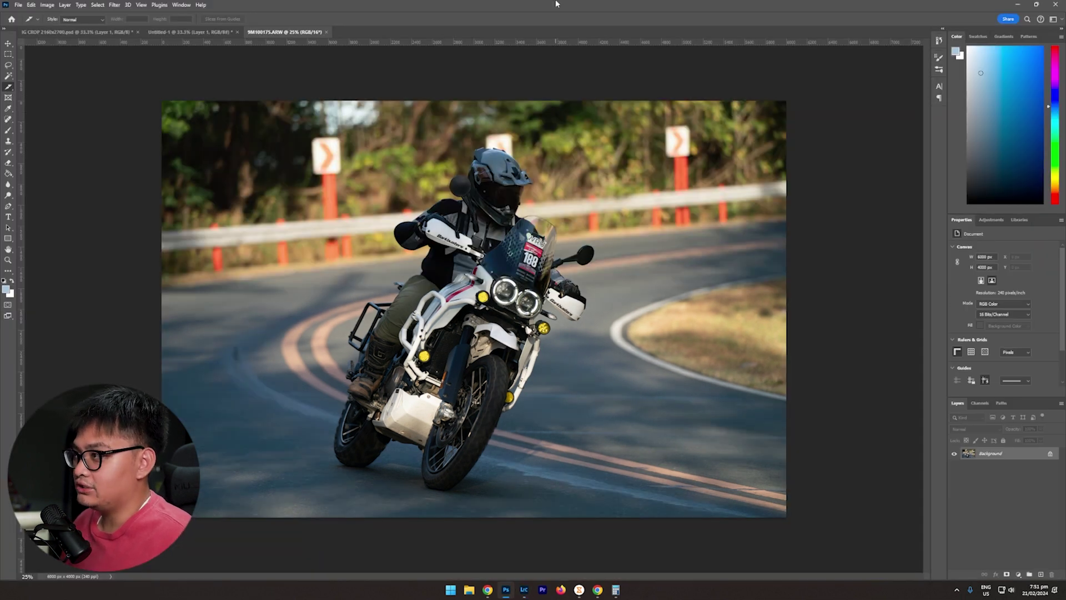
{"action": "left_click", "coordinate": [1050, 455]}
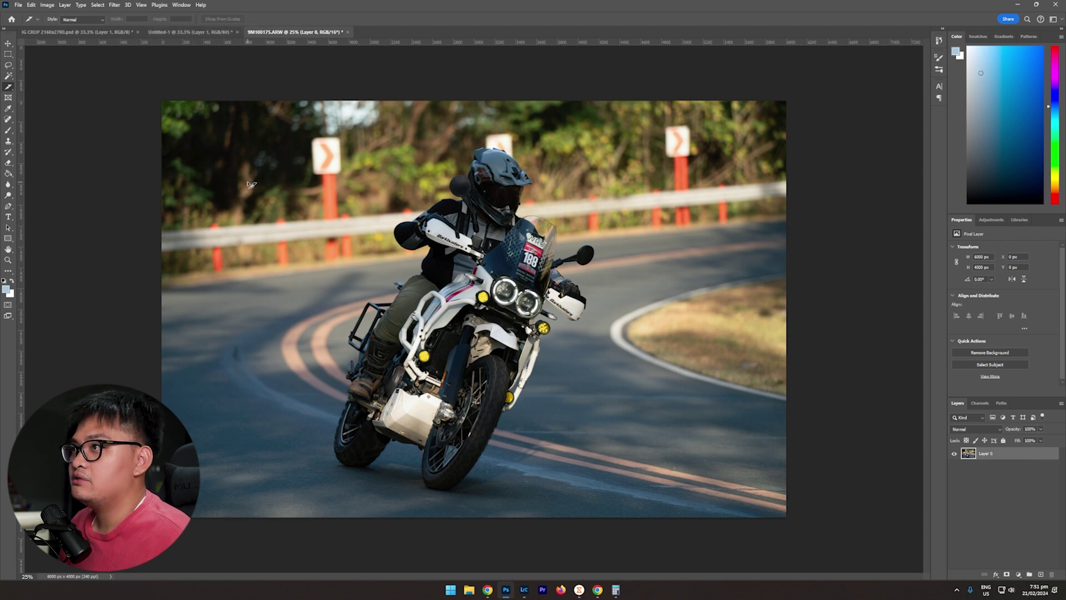
Step: Bring the motorcycle photo into the Untitled-1 carousel document as a new layer above Layer 1
{"action": "left_click", "coordinate": [70, 33]}
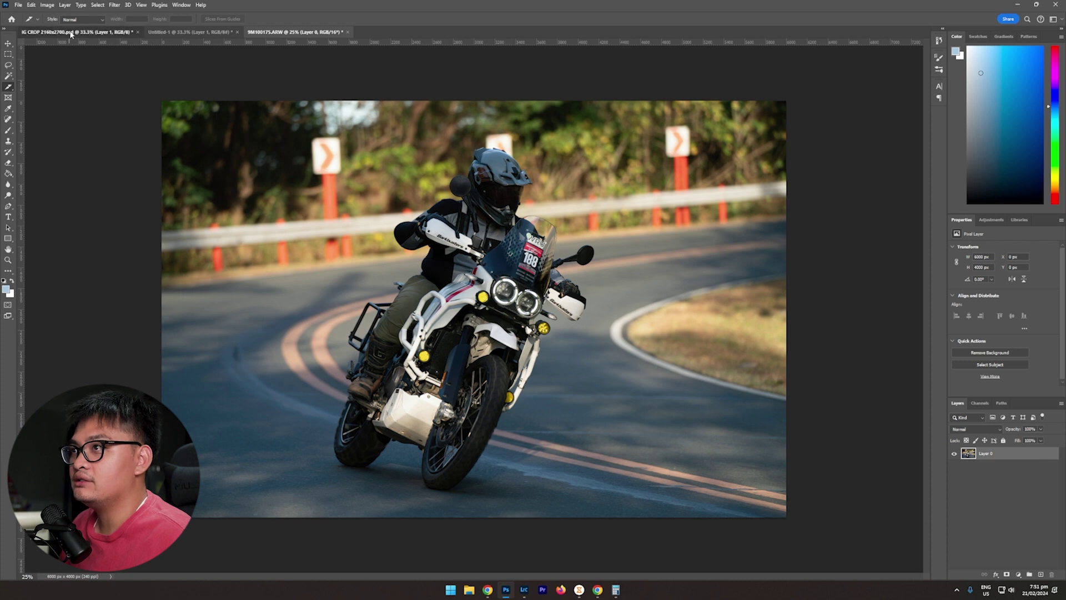
{"action": "left_click", "coordinate": [149, 32]}
{"action": "left_click_drag", "start_coordinate": [149, 32], "coordinate": [470, 90]}
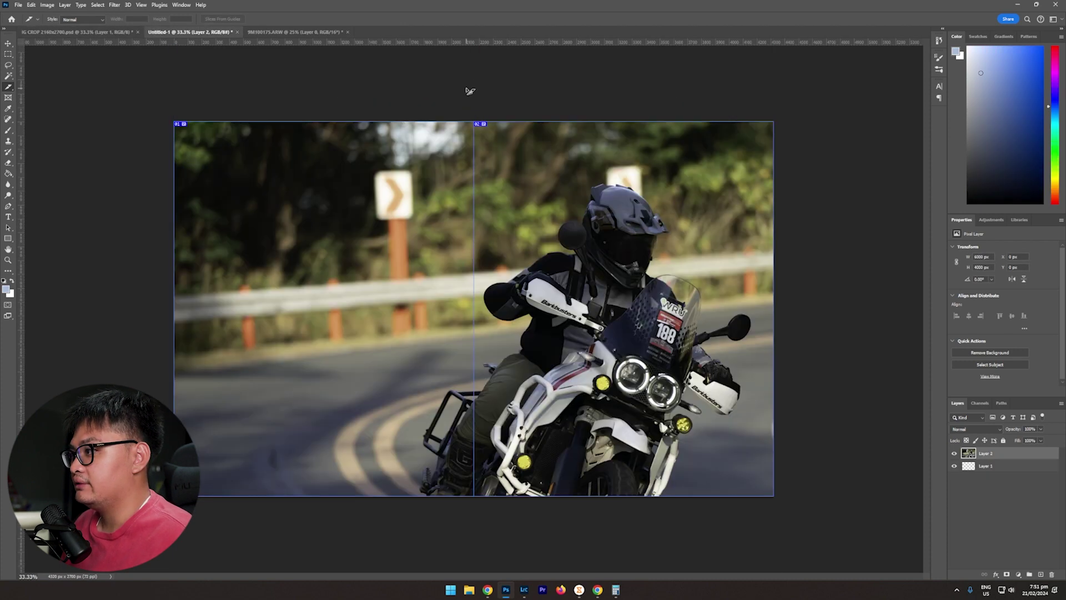
{"action": "left_click", "coordinate": [299, 32]}
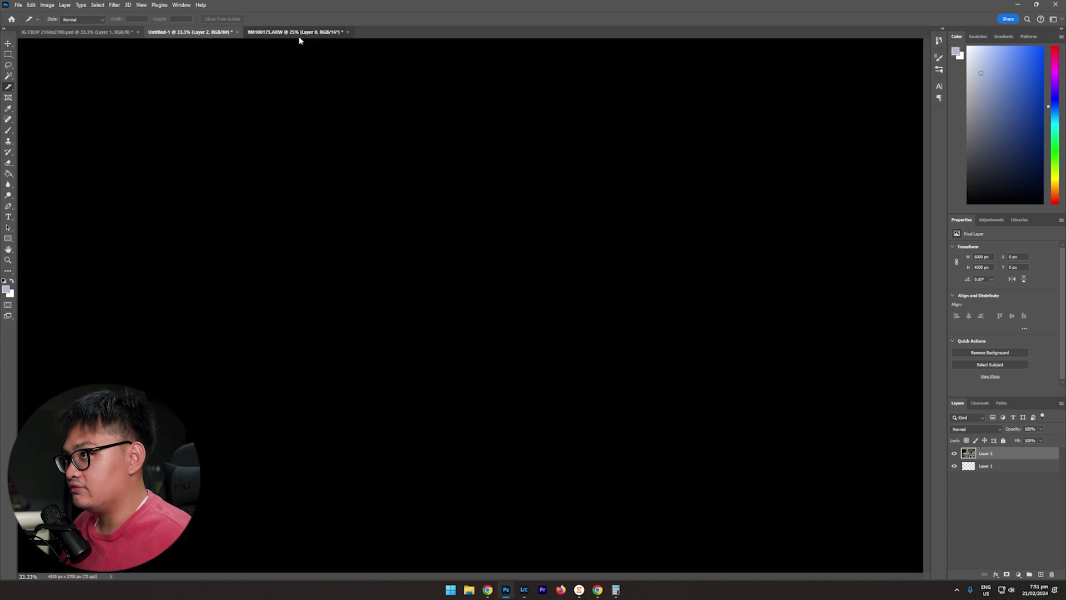
{"action": "left_click", "coordinate": [205, 32]}
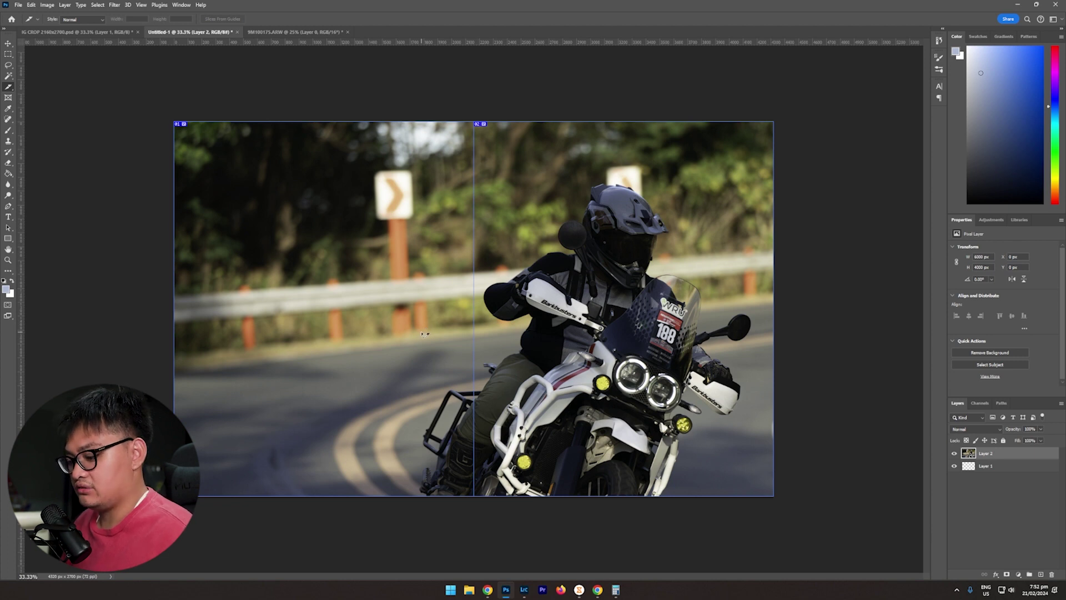
Step: Scale the photo layer proportionally to about 72% with Free Transform so that it spans the full canvas width
{"action": "key", "text": "ctrl+t"}
{"action": "scroll", "coordinate": [422, 334], "scroll_direction": "down", "scroll_amount": 3}
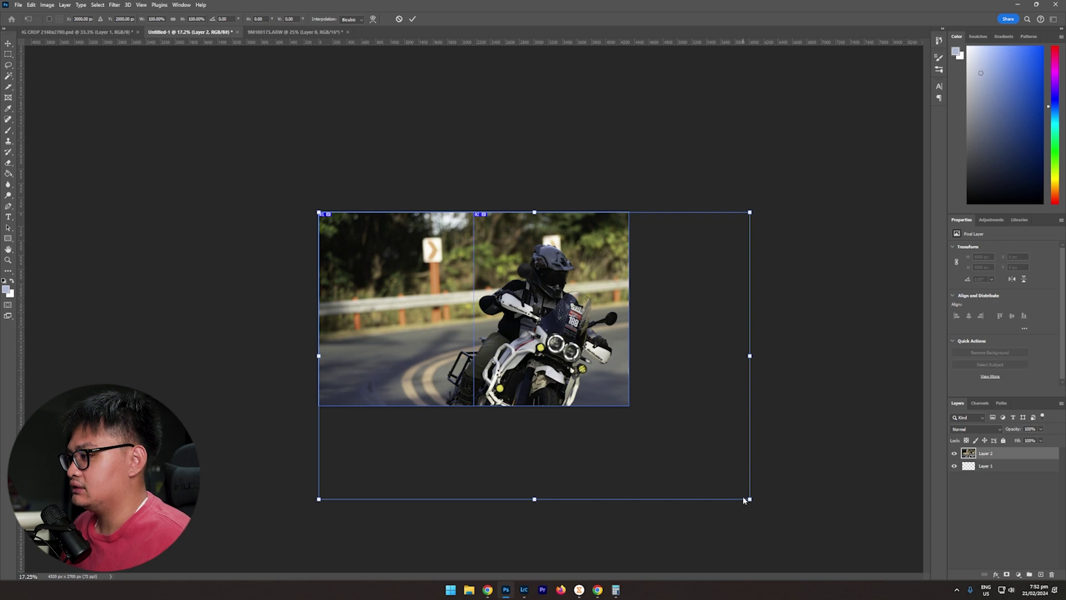
{"action": "left_click_drag", "start_coordinate": [748, 499], "coordinate": [737, 492]}
{"action": "left_click_drag", "start_coordinate": [659, 421], "coordinate": [638, 405]}
{"action": "scroll", "coordinate": [477, 350], "scroll_direction": "up", "scroll_amount": 3}
{"action": "scroll", "coordinate": [476, 350], "scroll_direction": "up", "scroll_amount": 1}
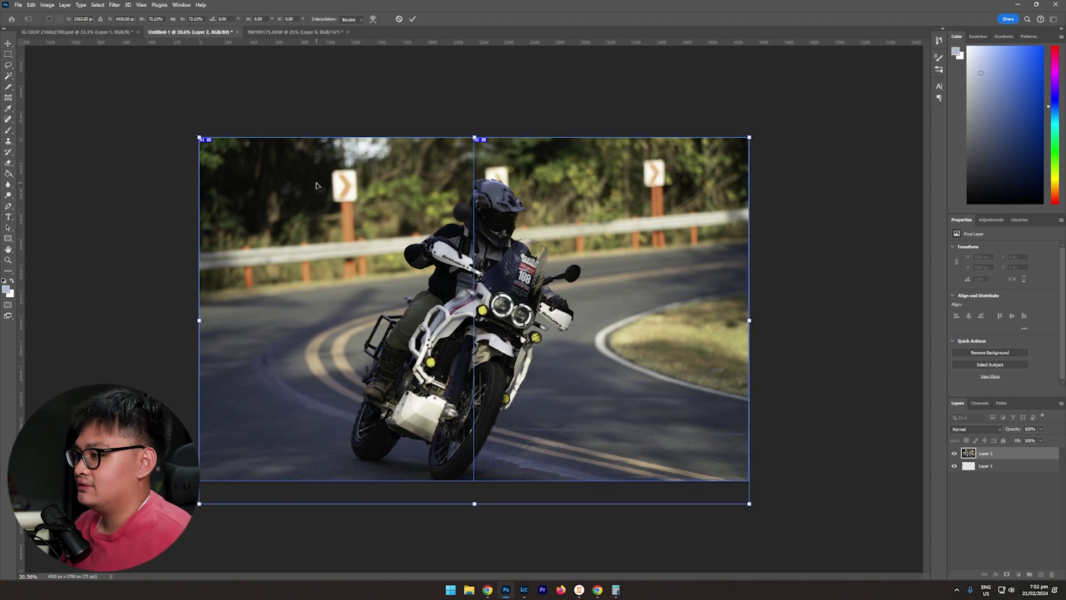
Step: Move the scaled photo straight up until its upper edge lies about 128 px above the canvas, and apply the transform
{"action": "key", "text": "shift+Up"}
{"action": "key", "text": "shift+Up"}
{"action": "key", "text": "shift+Up"}
{"action": "key", "text": "shift+Up"}
{"action": "key", "text": "shift+Up"}
{"action": "key", "text": "shift+Up"}
{"action": "key", "text": "shift+Up"}
{"action": "key", "text": "shift+Up"}
{"action": "key", "text": "shift+Up"}
{"action": "key", "text": "shift+Up"}
{"action": "key", "text": "shift+Up"}
{"action": "key", "text": "shift+Up"}
{"action": "key", "text": "shift+Up"}
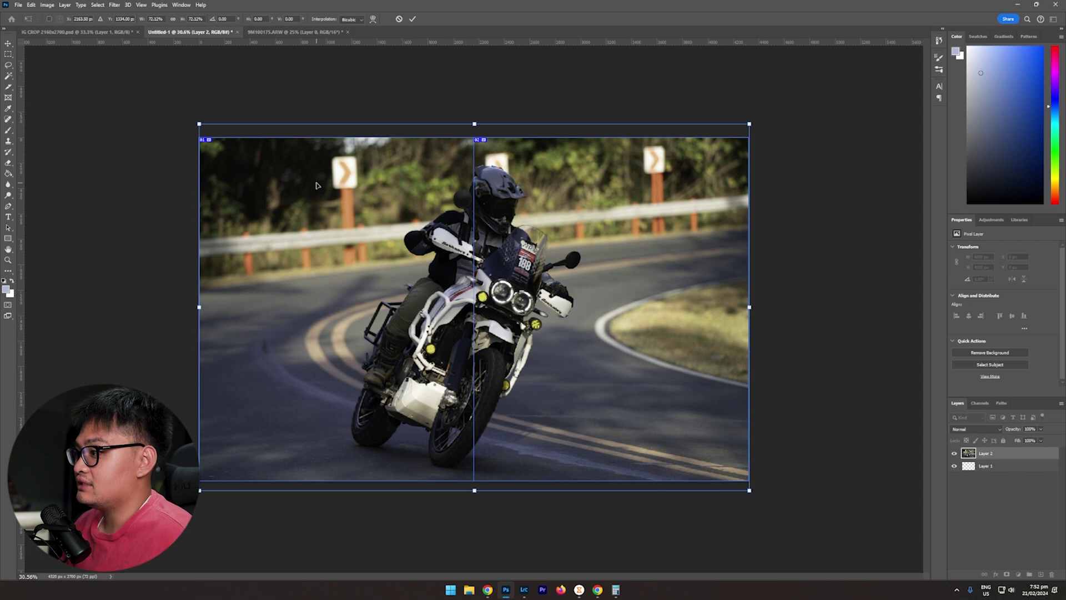
{"action": "key", "text": "Return"}
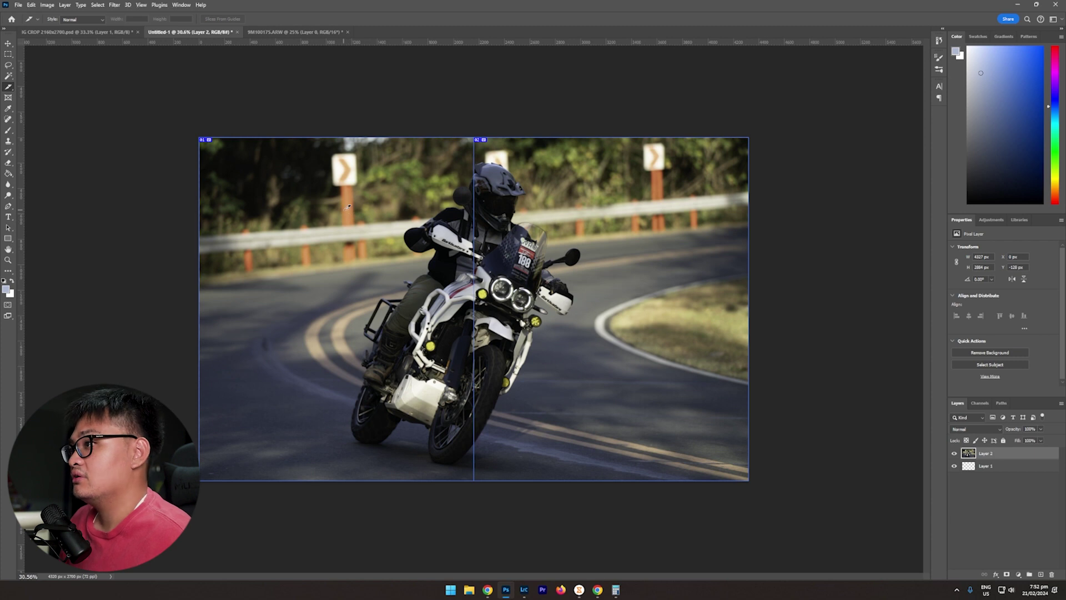
Step: Draw a slice over the left half of the canvas with the Slice tool, ending at the centre division
{"action": "left_click", "coordinate": [9, 87]}
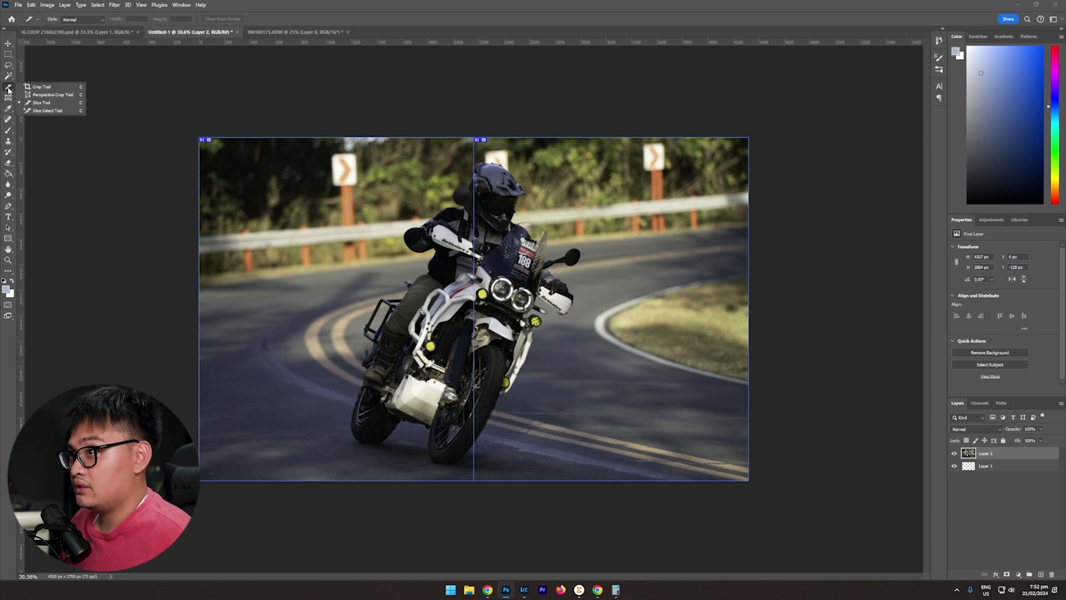
{"action": "left_click", "coordinate": [34, 102]}
{"action": "left_click_drag", "start_coordinate": [149, 102], "coordinate": [476, 559]}
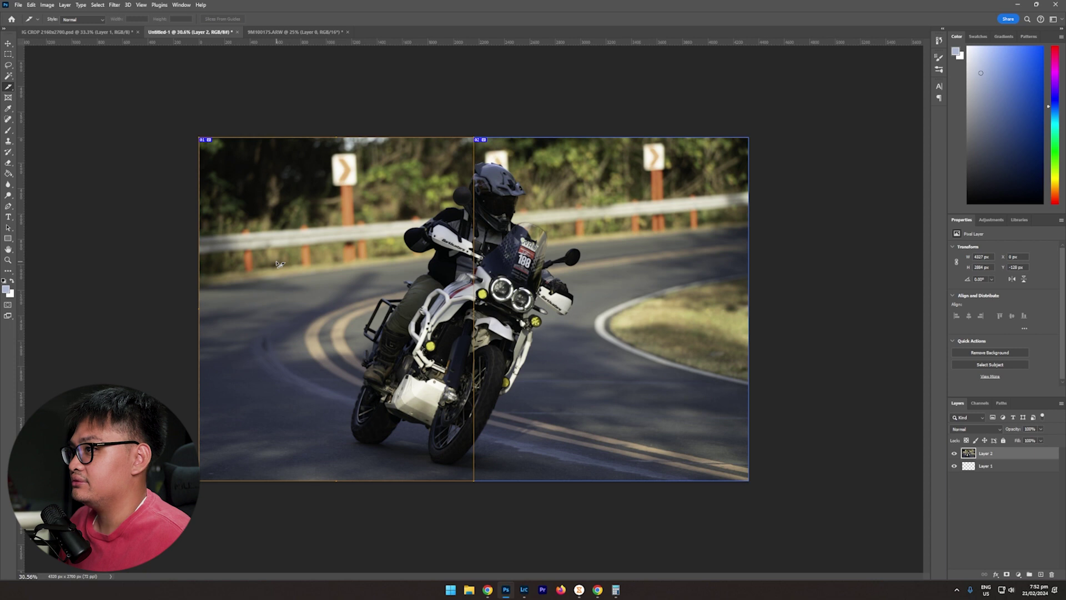
Step: Start a Save for Web (Legacy) export and set the left slice's format to JPEG
{"action": "left_click", "coordinate": [18, 5]}
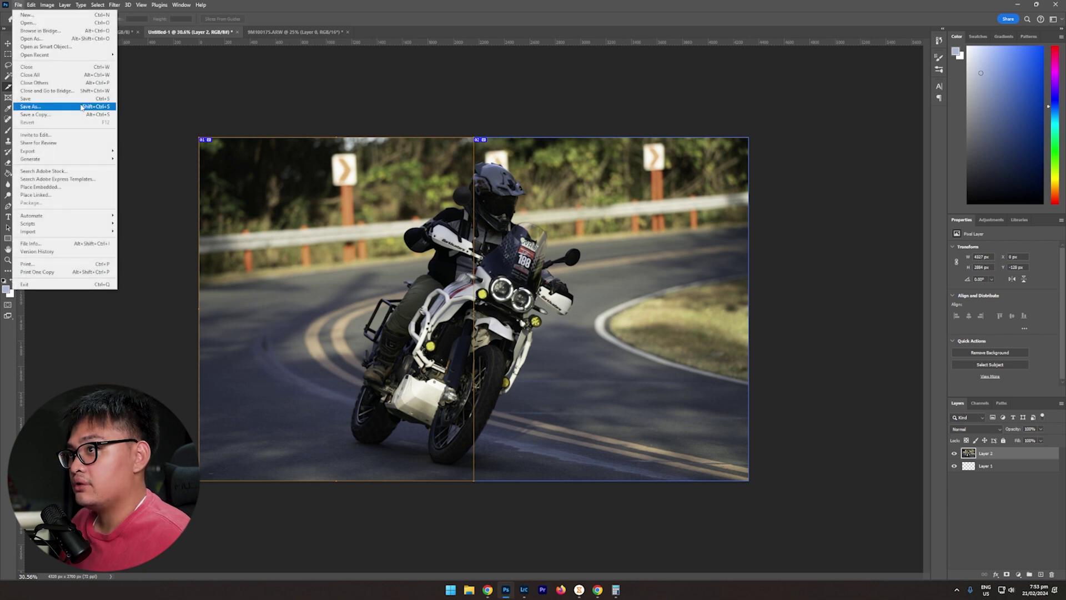
{"action": "mouse_move", "coordinate": [90, 153]}
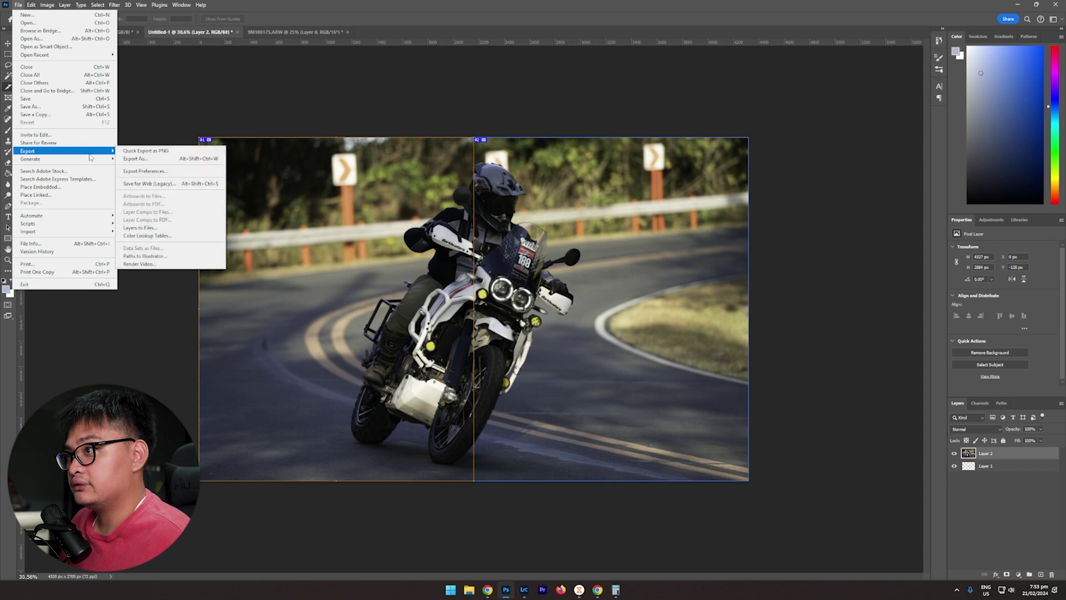
{"action": "left_click", "coordinate": [149, 184]}
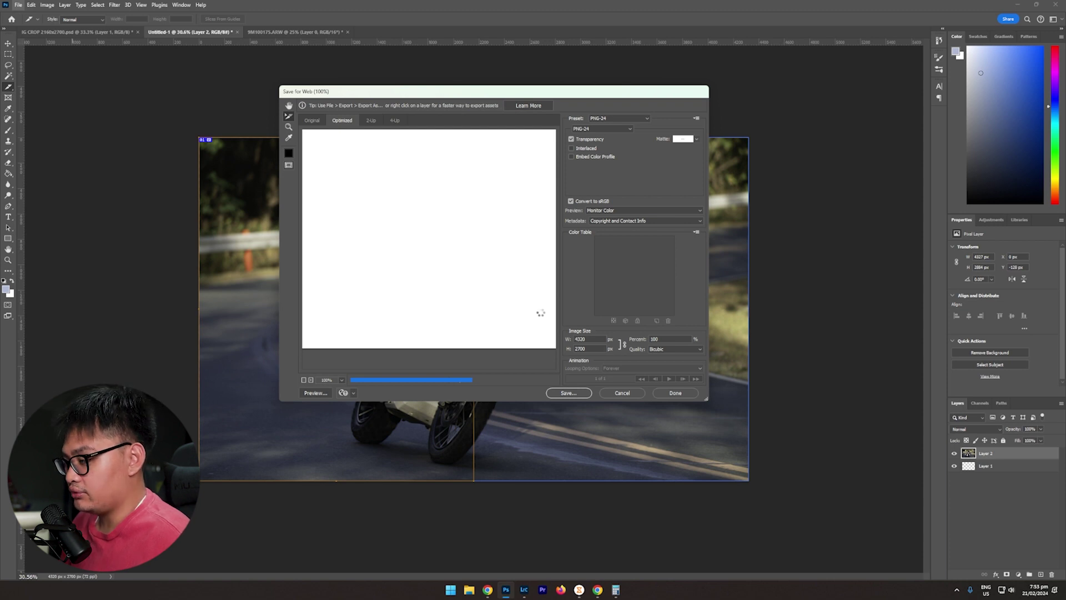
{"action": "left_click", "coordinate": [304, 381]}
{"action": "left_click", "coordinate": [304, 381]}
{"action": "left_click", "coordinate": [304, 381]}
{"action": "left_click", "coordinate": [304, 381]}
{"action": "left_click", "coordinate": [304, 380]}
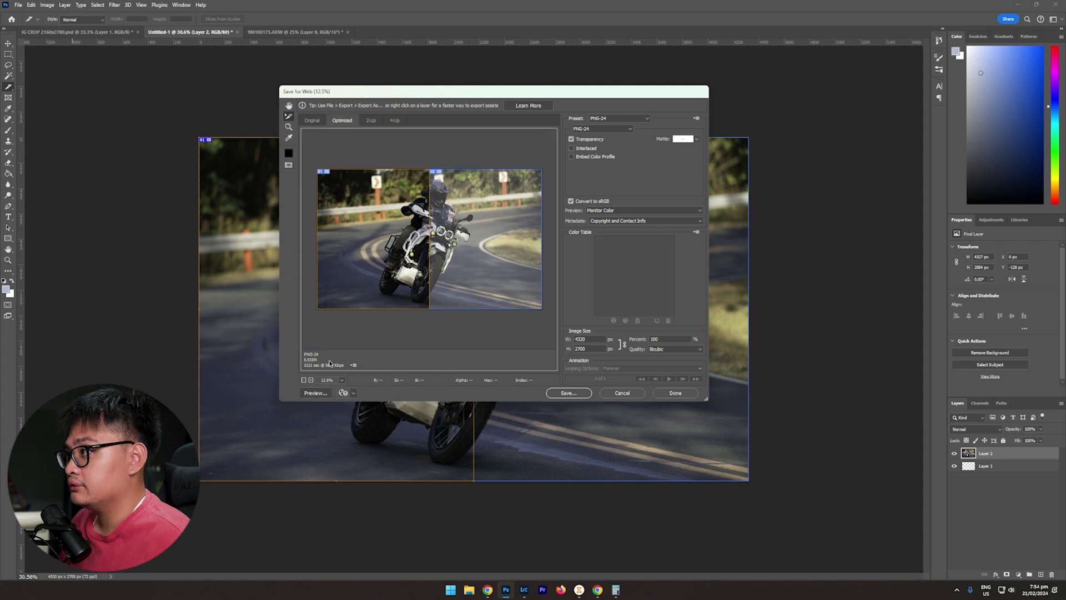
{"action": "left_click", "coordinate": [582, 129]}
{"action": "left_click", "coordinate": [582, 143]}
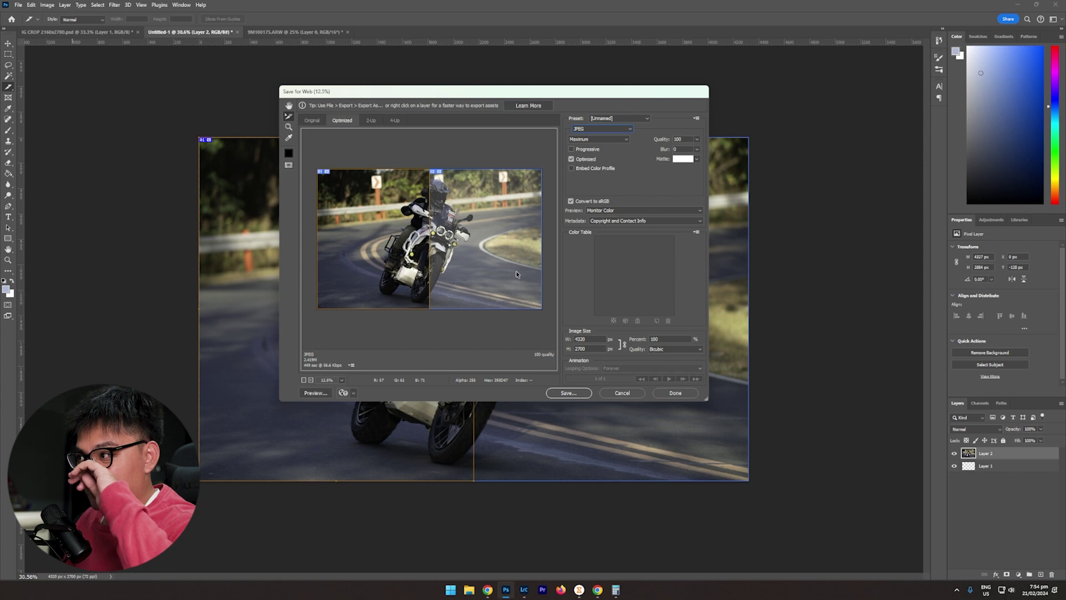
Step: Select the right slice in the export preview and set its format to JPEG
{"action": "key", "text": "ctrl+1"}
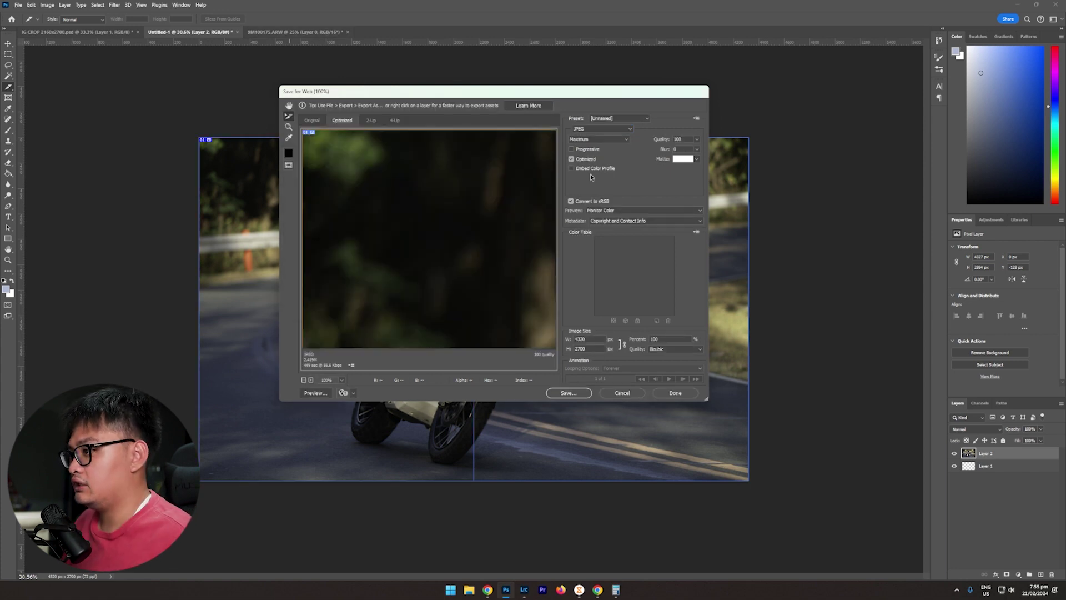
{"action": "left_click", "coordinate": [304, 380]}
{"action": "left_click", "coordinate": [304, 379]}
{"action": "left_click", "coordinate": [481, 251]}
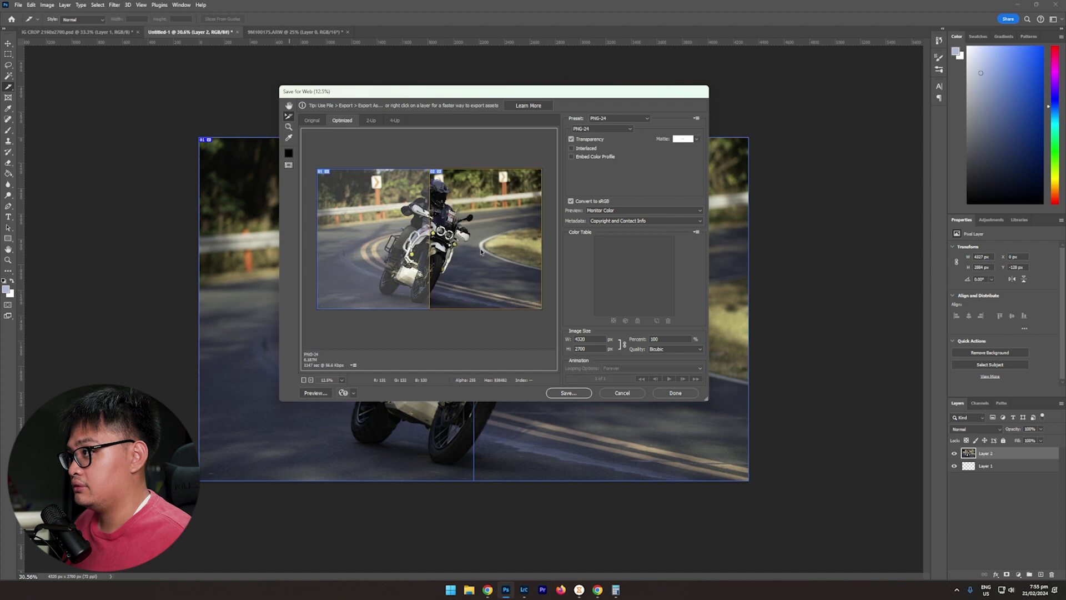
{"action": "left_click", "coordinate": [589, 130]}
{"action": "left_click", "coordinate": [578, 142]}
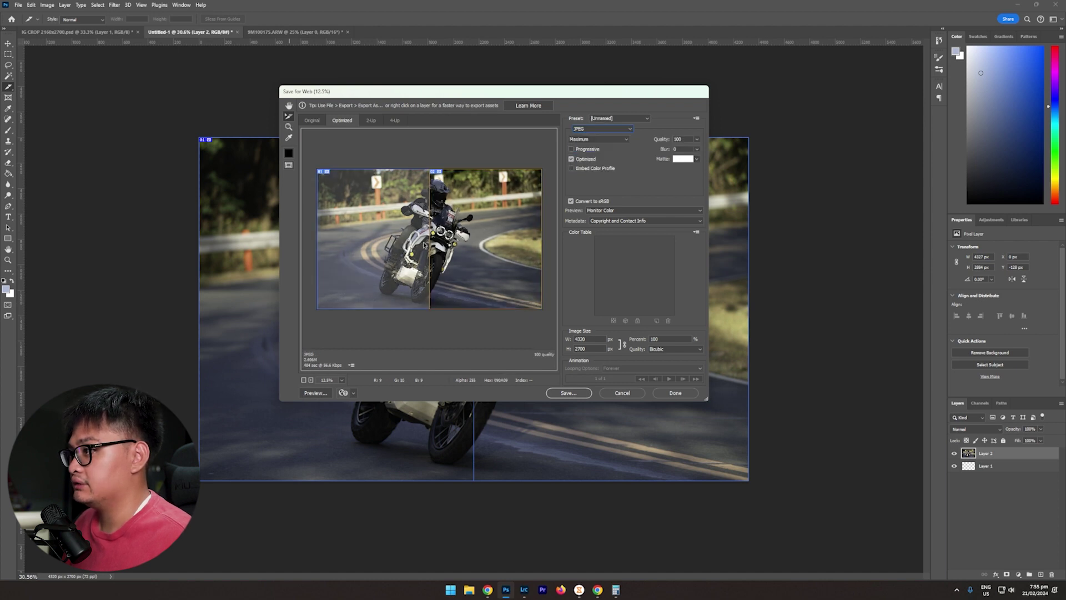
Step: Reselect the left slice in the export preview and save the carousel slices as JPEG files
{"action": "left_click", "coordinate": [372, 256]}
{"action": "left_click", "coordinate": [569, 392]}
{"action": "left_click", "coordinate": [504, 253]}
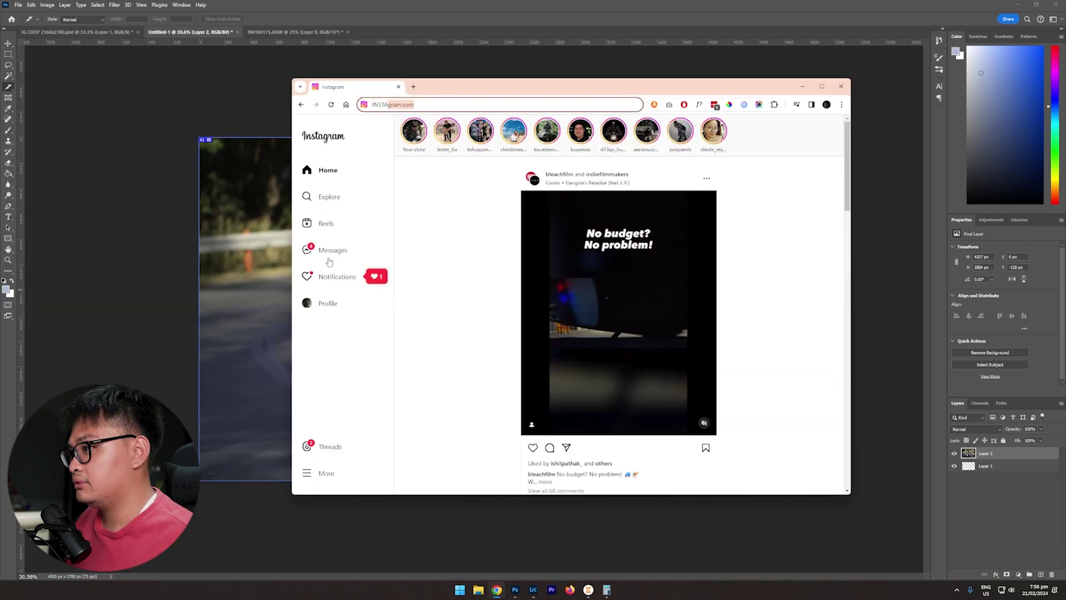
Step: Switch to instagram.com in Chrome and start a new post from the two exported slice images
{"action": "left_click", "coordinate": [423, 105]}
{"action": "key", "text": "Return"}
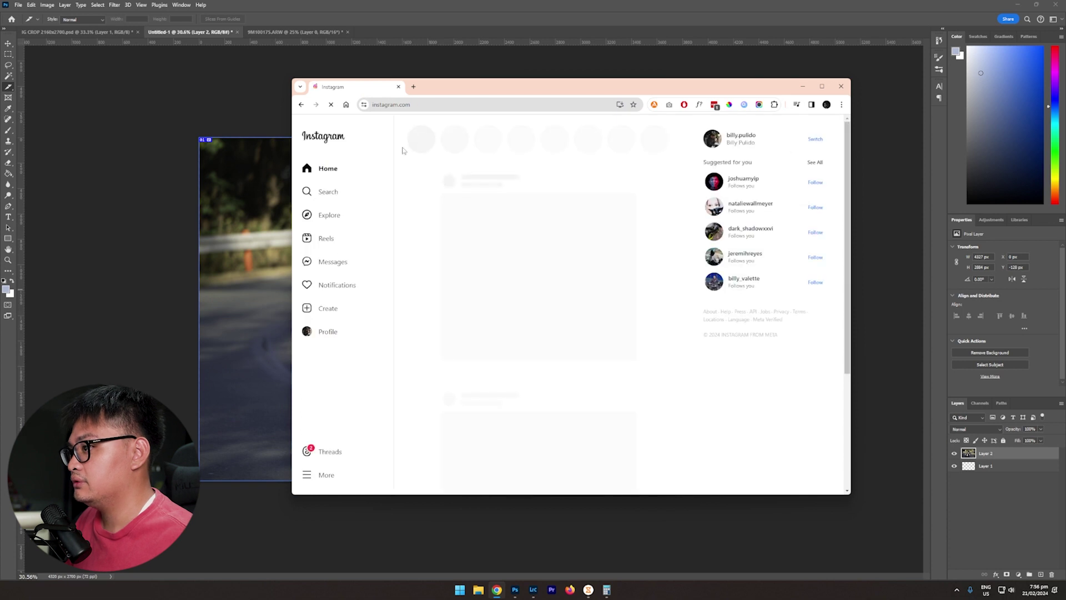
{"action": "left_click", "coordinate": [315, 309]}
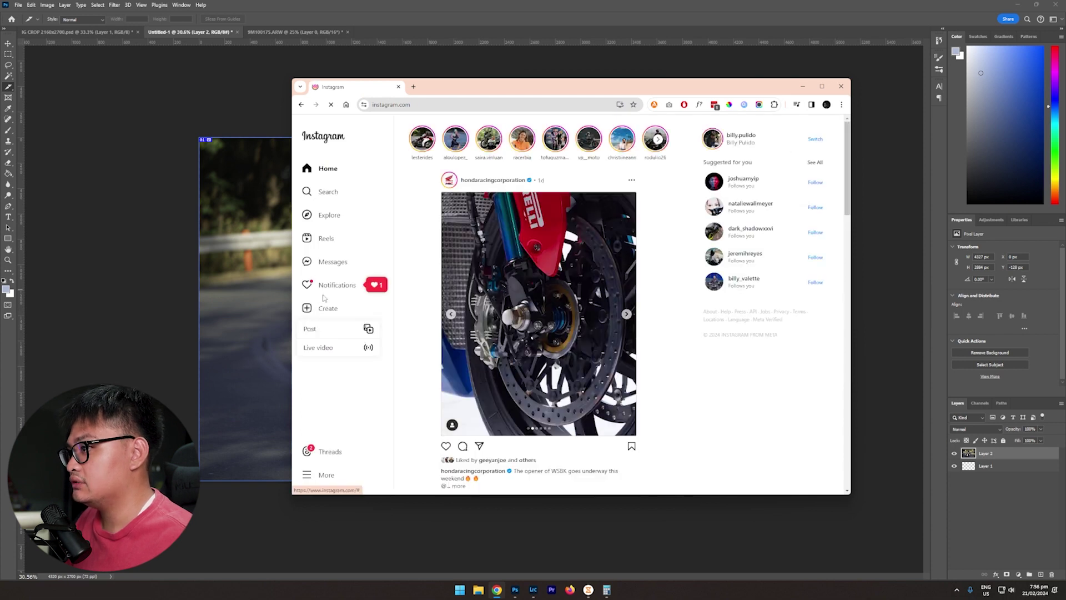
{"action": "left_click", "coordinate": [322, 327]}
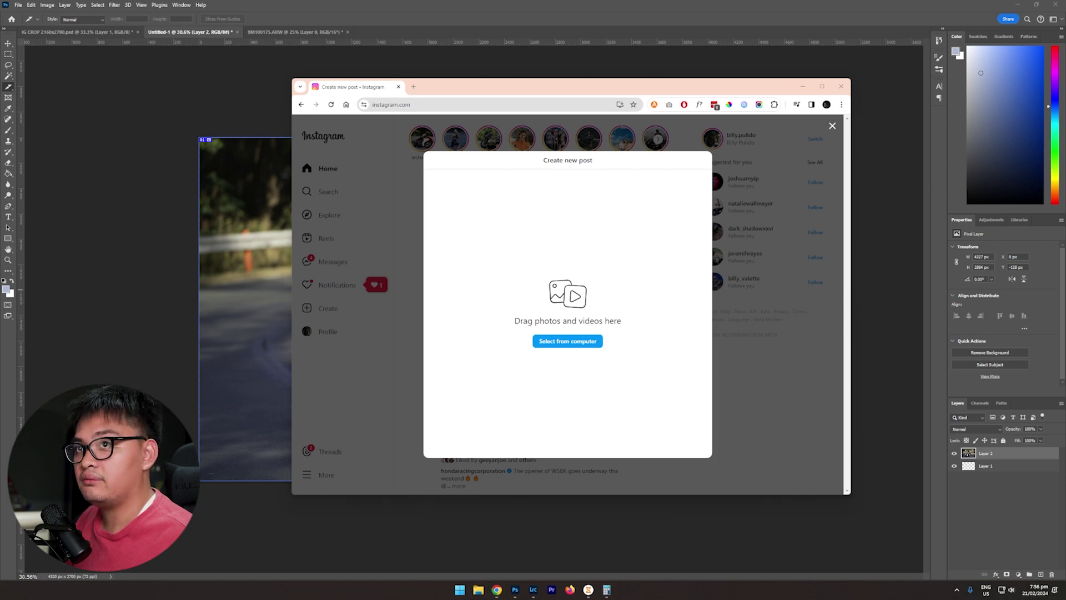
{"action": "left_click_drag", "start_coordinate": [522, 346], "coordinate": [567, 311]}
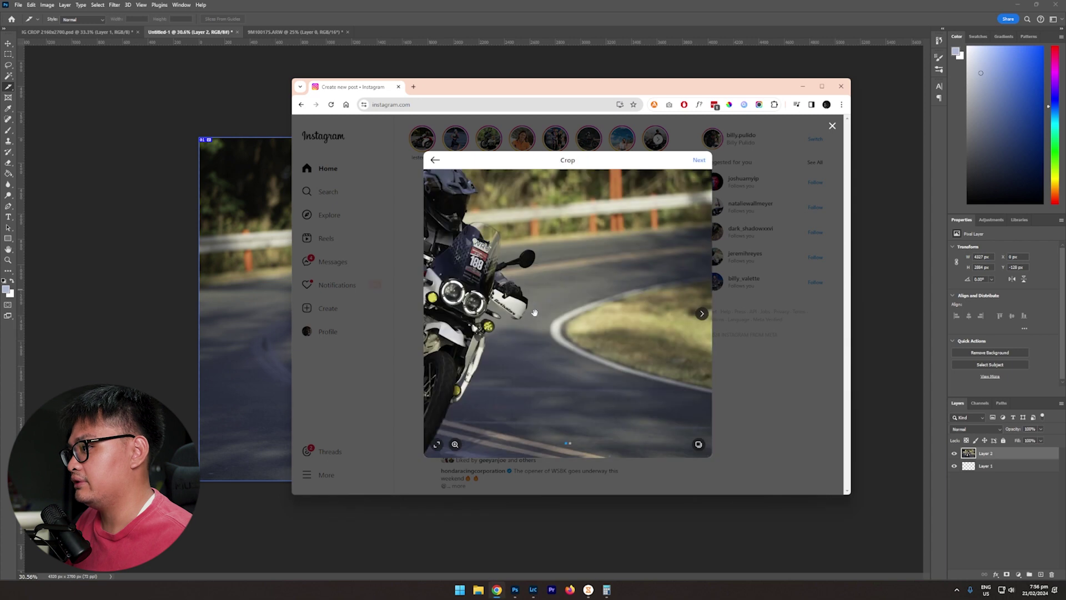
Step: Set the crop of the post's images to the Original aspect ratio
{"action": "left_click", "coordinate": [437, 445]}
{"action": "left_click", "coordinate": [441, 401]}
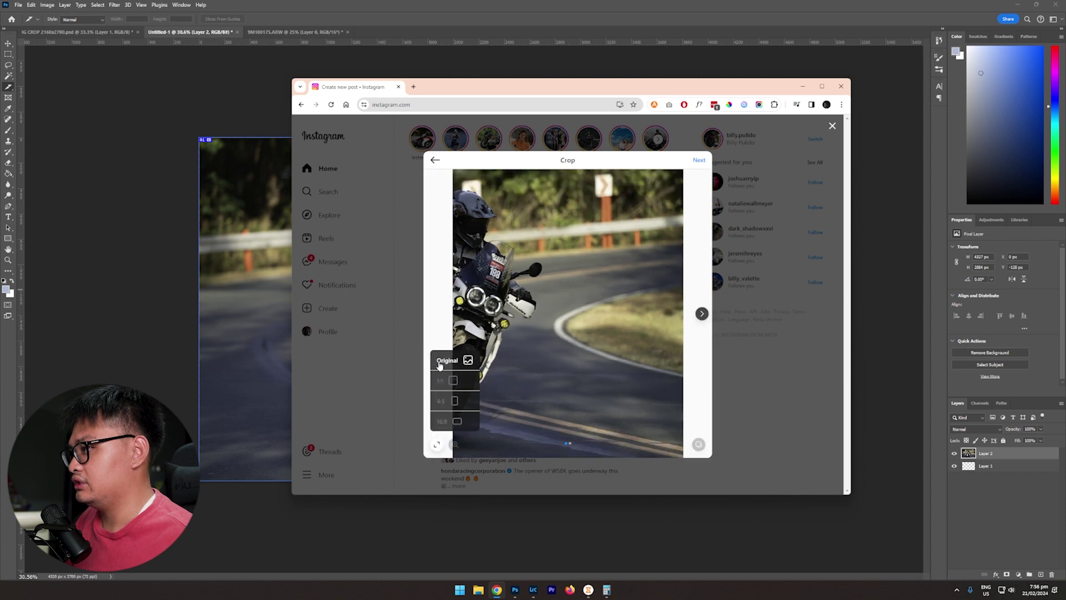
{"action": "left_click", "coordinate": [580, 385]}
Step: Reorder the two post images so the left slice comes first, and check the sequence in the crop preview
{"action": "left_click", "coordinate": [703, 313]}
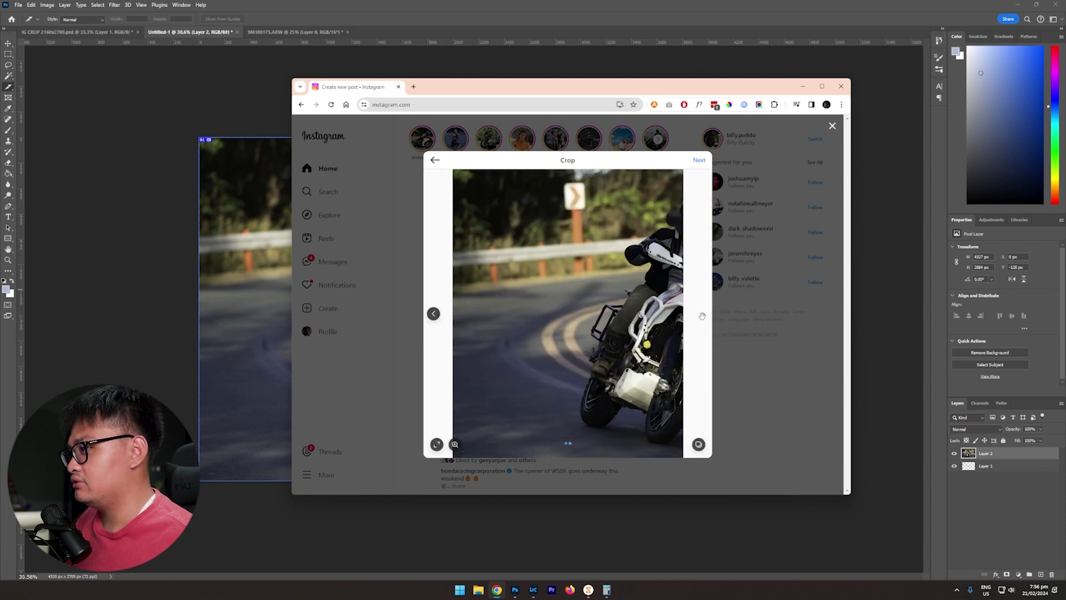
{"action": "left_click", "coordinate": [435, 315]}
{"action": "left_click", "coordinate": [699, 444]}
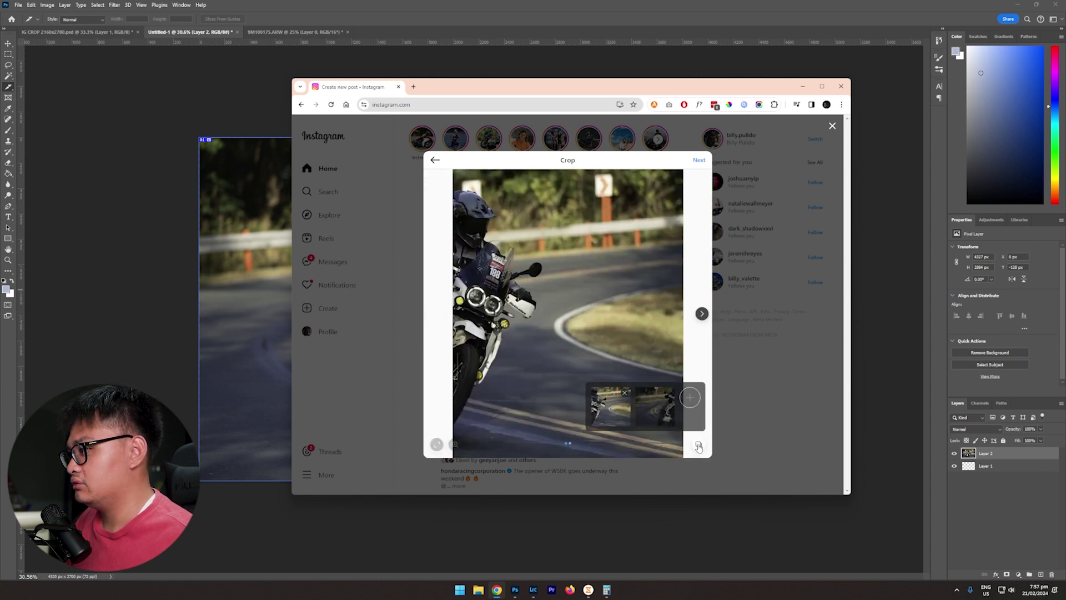
{"action": "left_click_drag", "start_coordinate": [662, 424], "coordinate": [619, 413]}
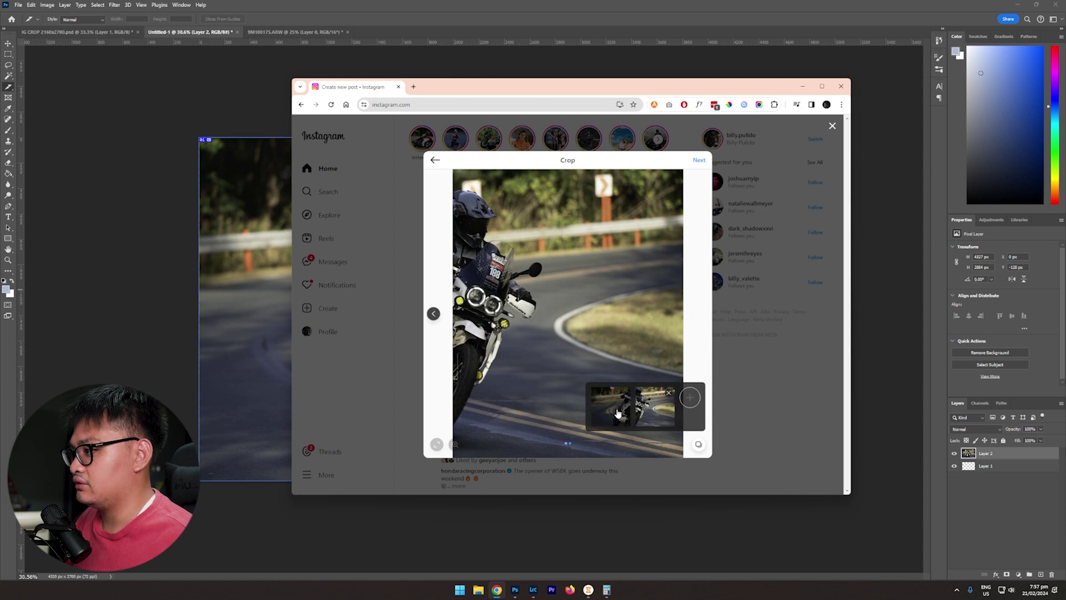
{"action": "left_click", "coordinate": [702, 313]}
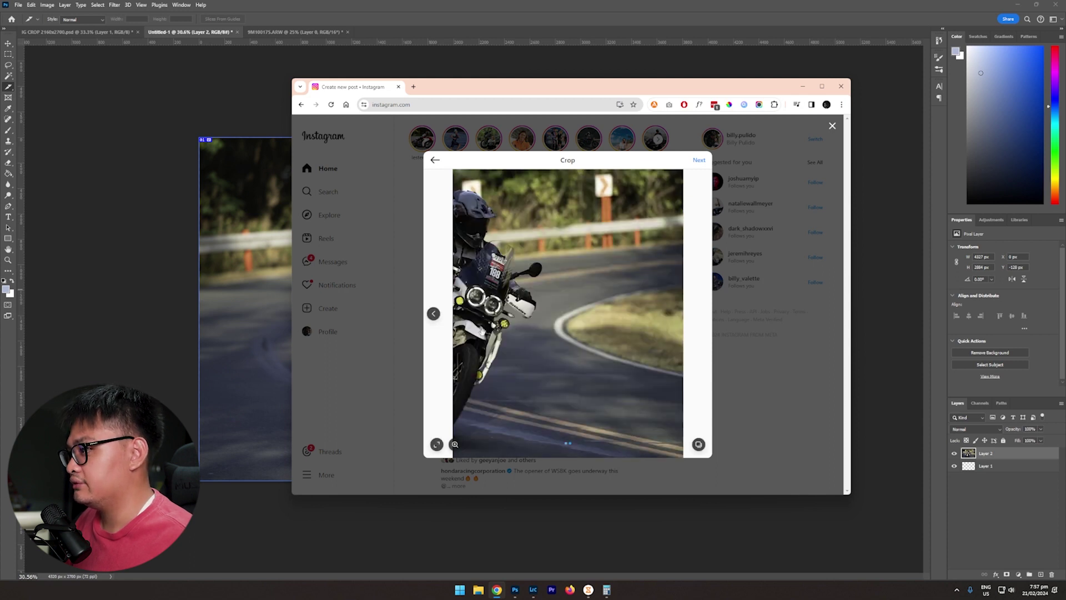
{"action": "left_click", "coordinate": [434, 315]}
Step: Accept the crop and advance the post past the filter stage without applying a filter, up to the caption and sharing stage
{"action": "left_click", "coordinate": [699, 160]}
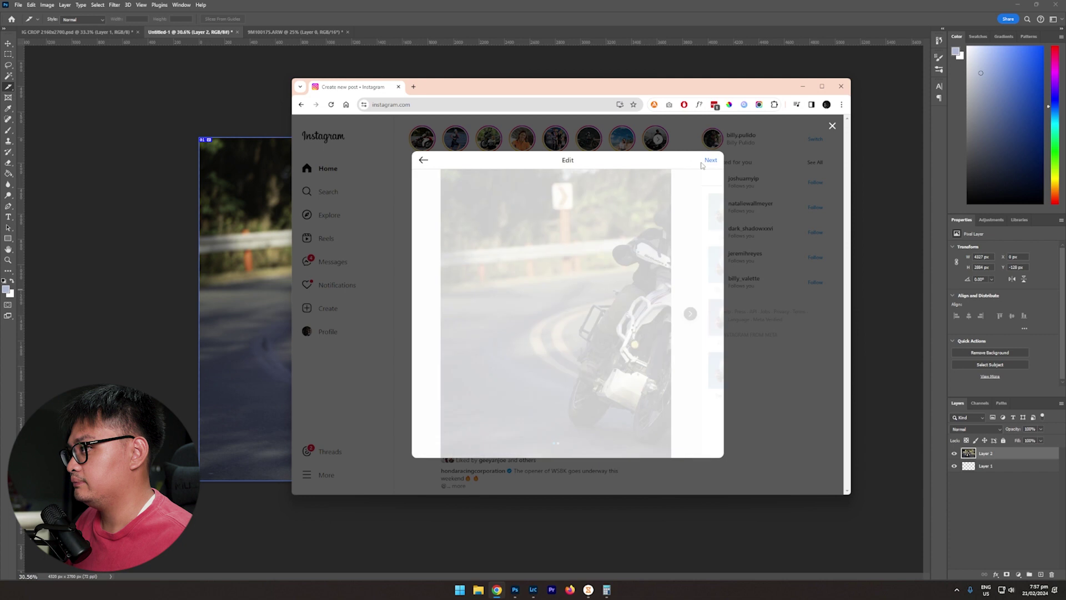
{"action": "left_click", "coordinate": [632, 314]}
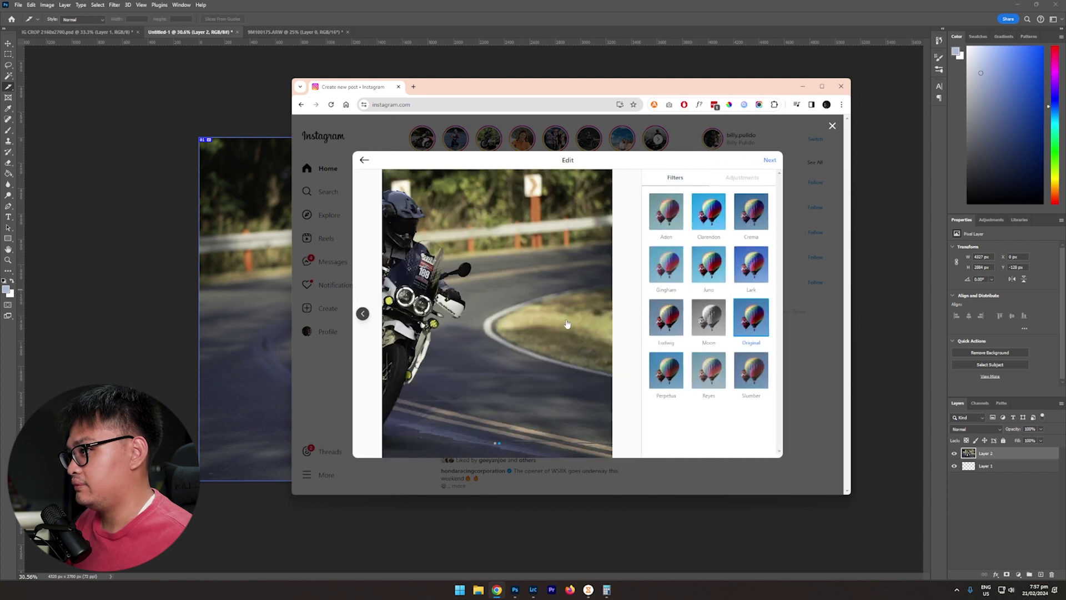
{"action": "left_click", "coordinate": [776, 162]}
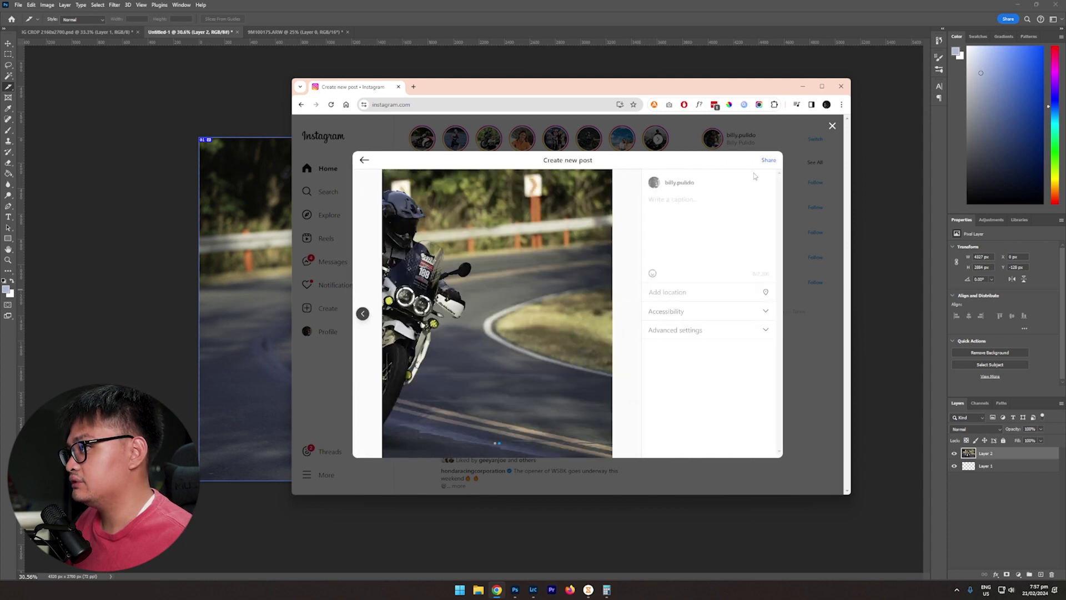
{"action": "left_click", "coordinate": [420, 315]}
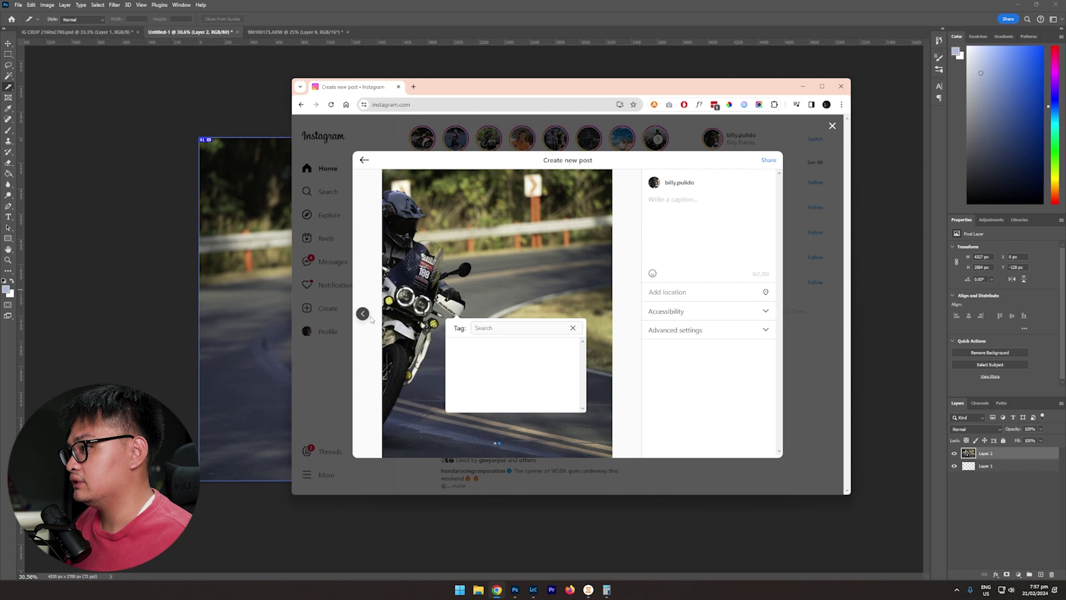